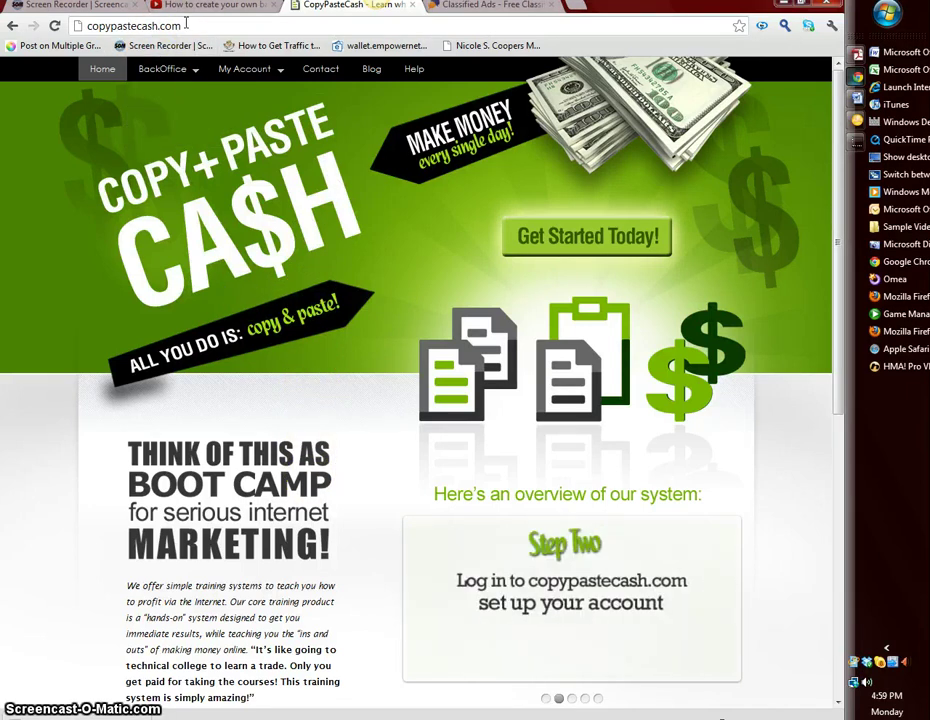
pyautogui.moveTo(183, 64)
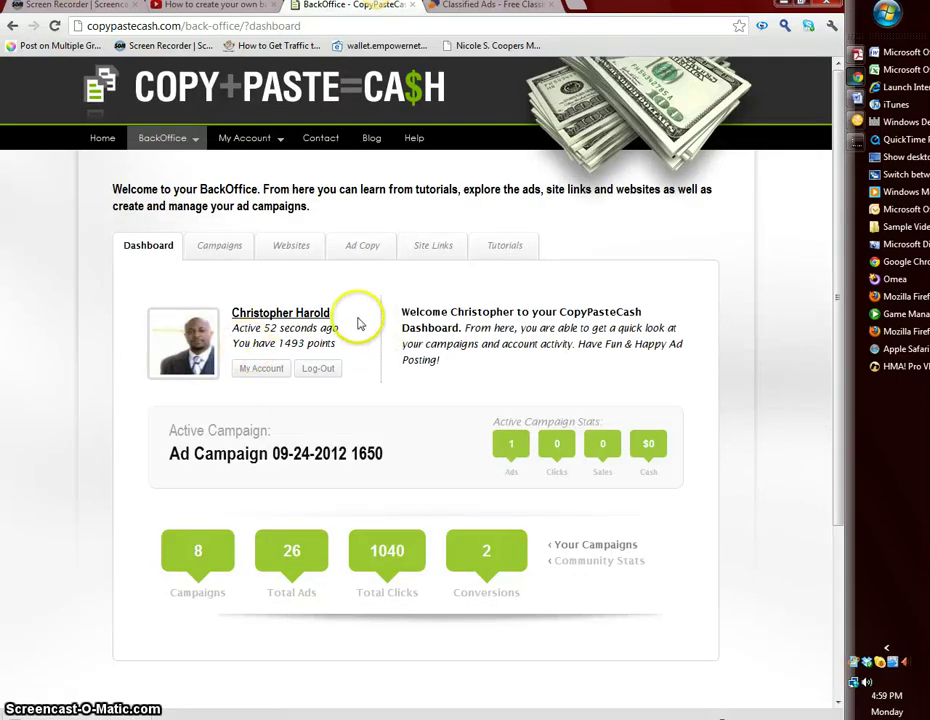
pyautogui.scroll(-3, 340, 370)
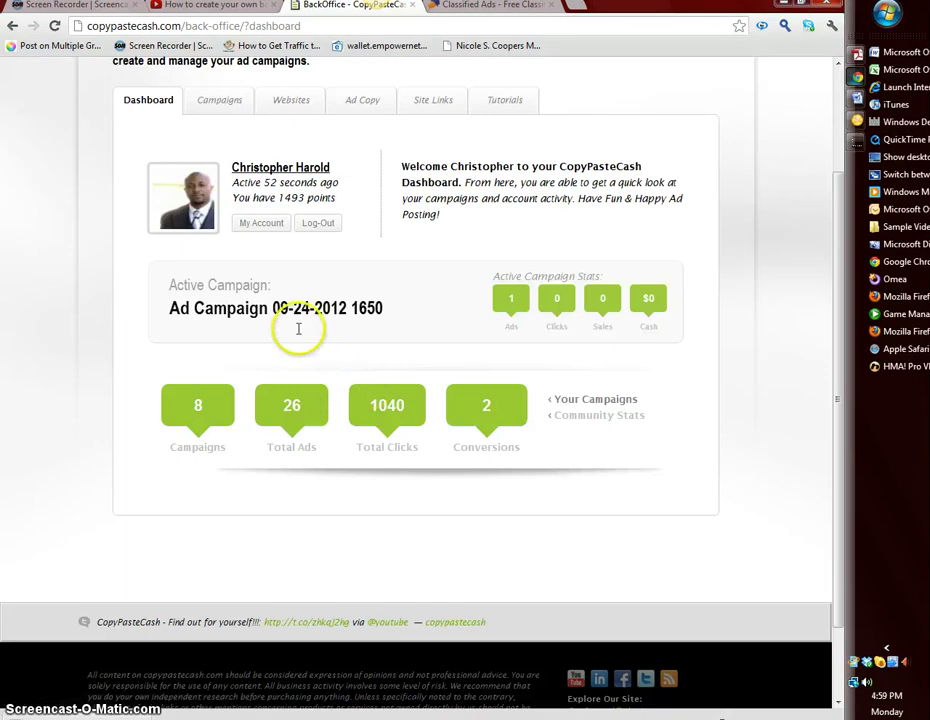
pyautogui.scroll(3, 289, 324)
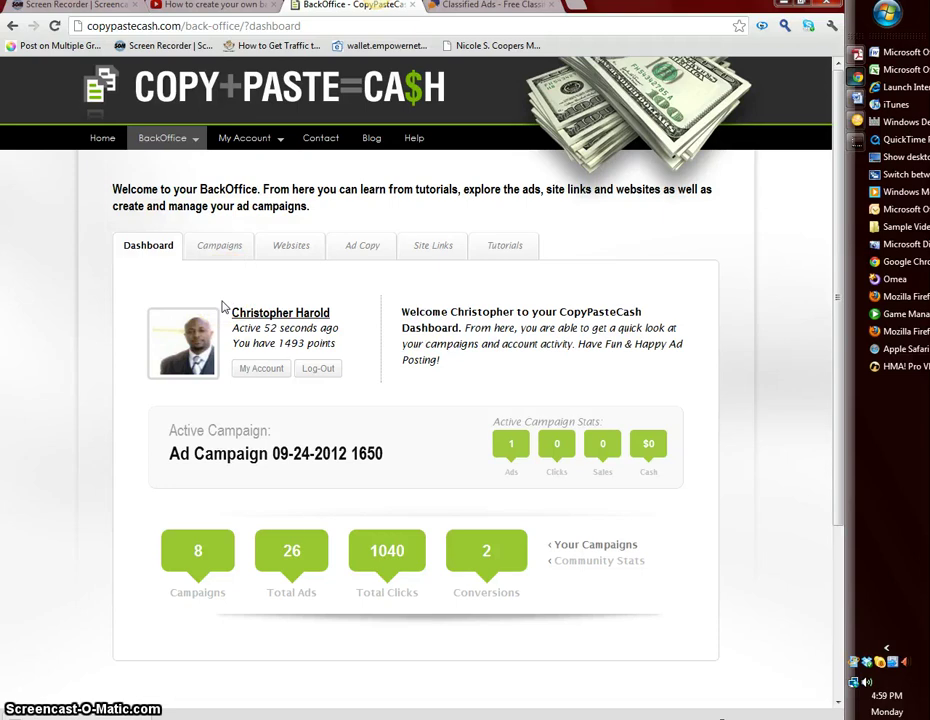
# Review the existing campaigns in the campaign manager
pyautogui.click(218, 249)
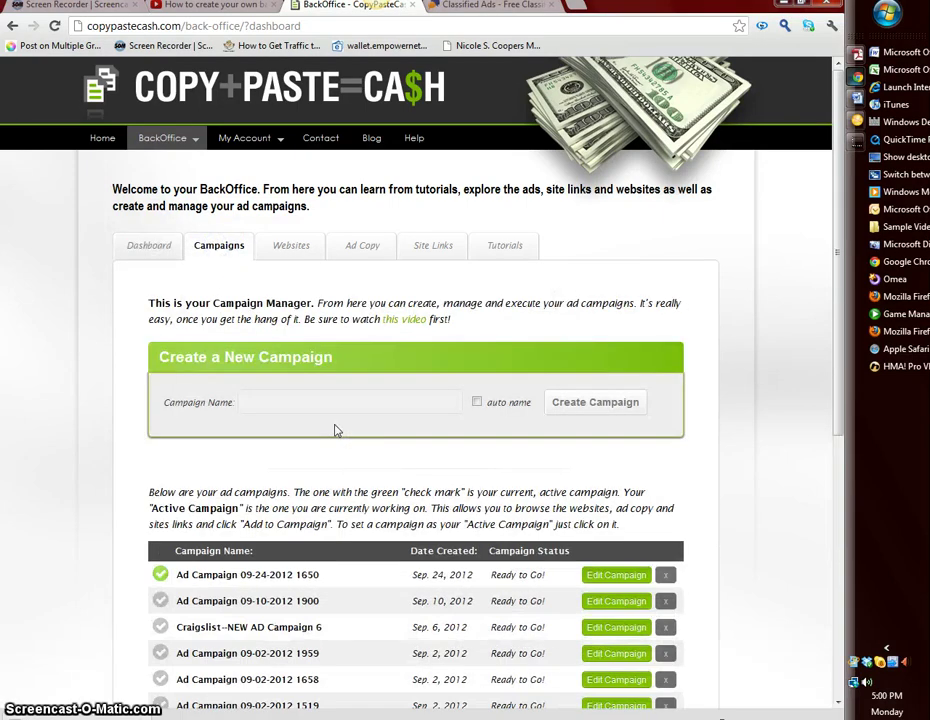
pyautogui.scroll(-3, 206, 560)
pyautogui.scroll(3, 297, 542)
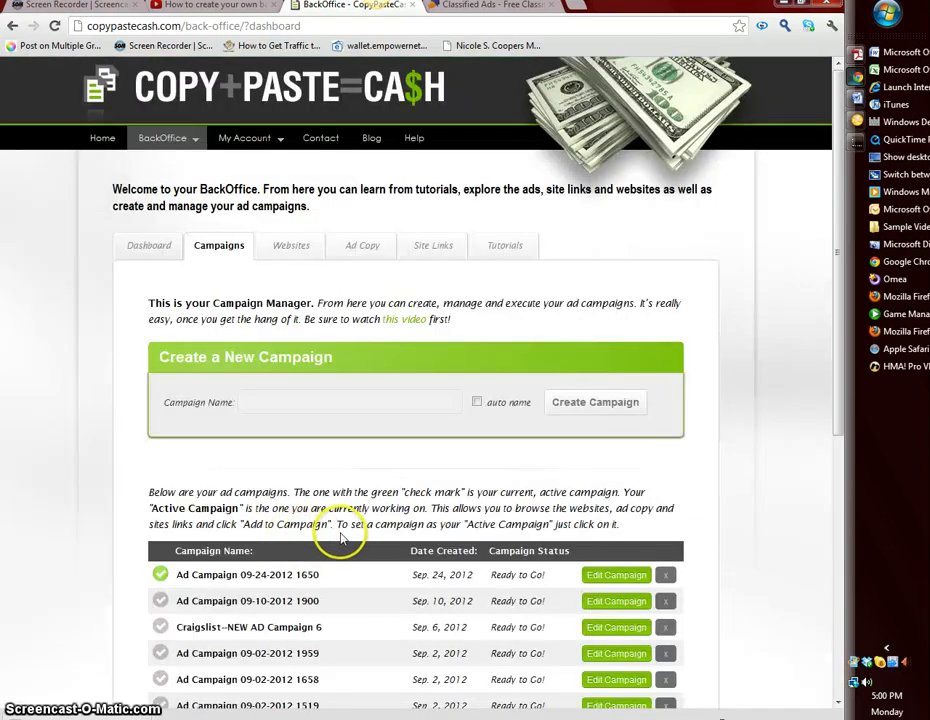
# Browse the Landing Pages list of websites available for campaigns
pyautogui.click(291, 249)
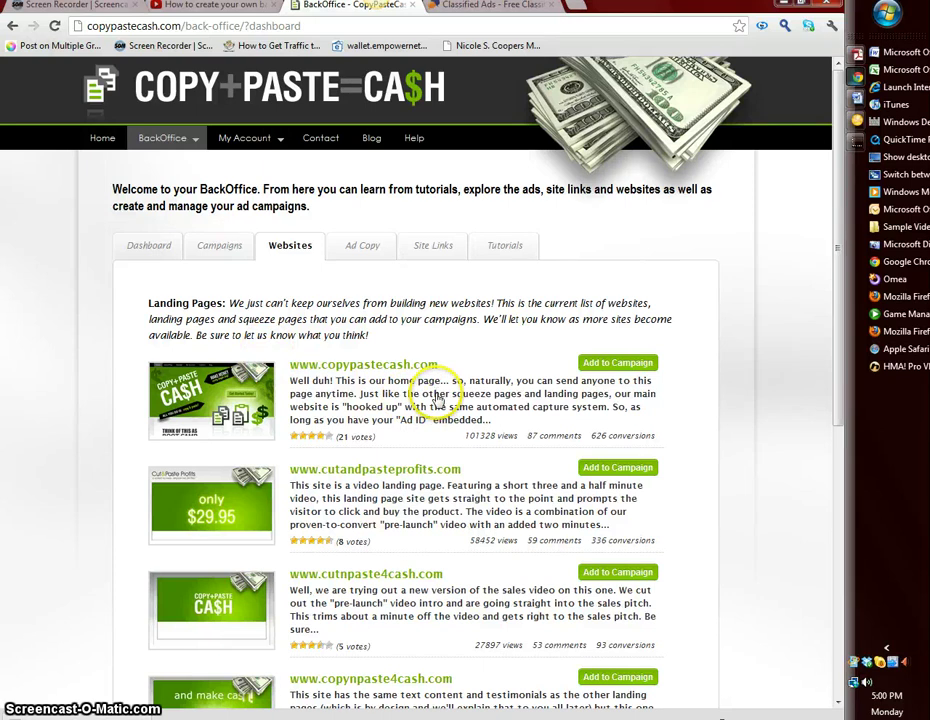
pyautogui.scroll(-2, 437, 400)
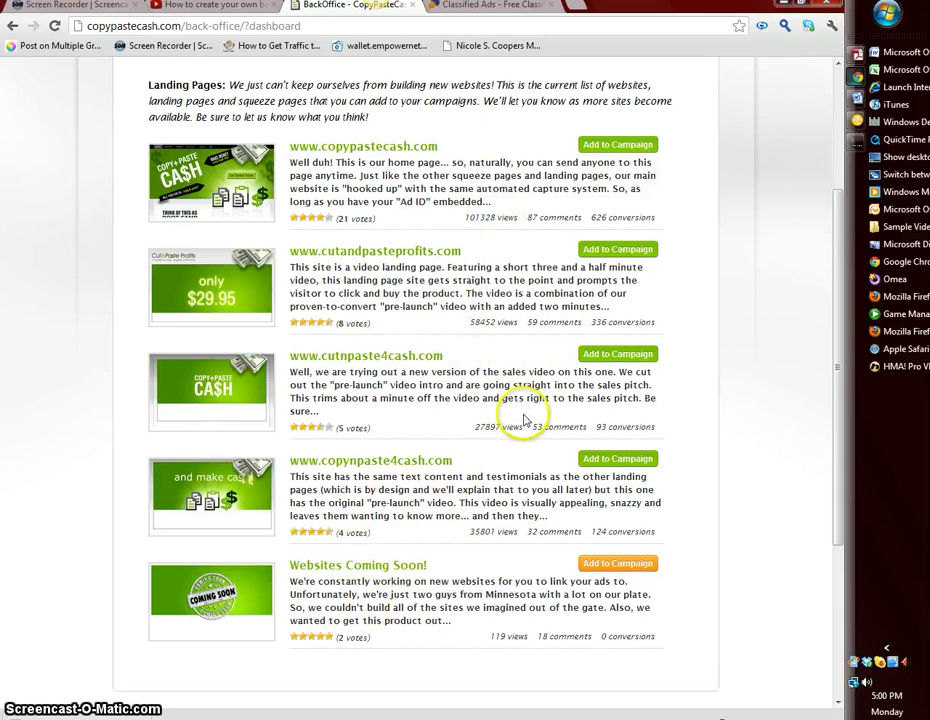
pyautogui.scroll(3, 478, 405)
# Look through the ten ready-made ads on the first of 5 Ad Copy pages
pyautogui.click(358, 253)
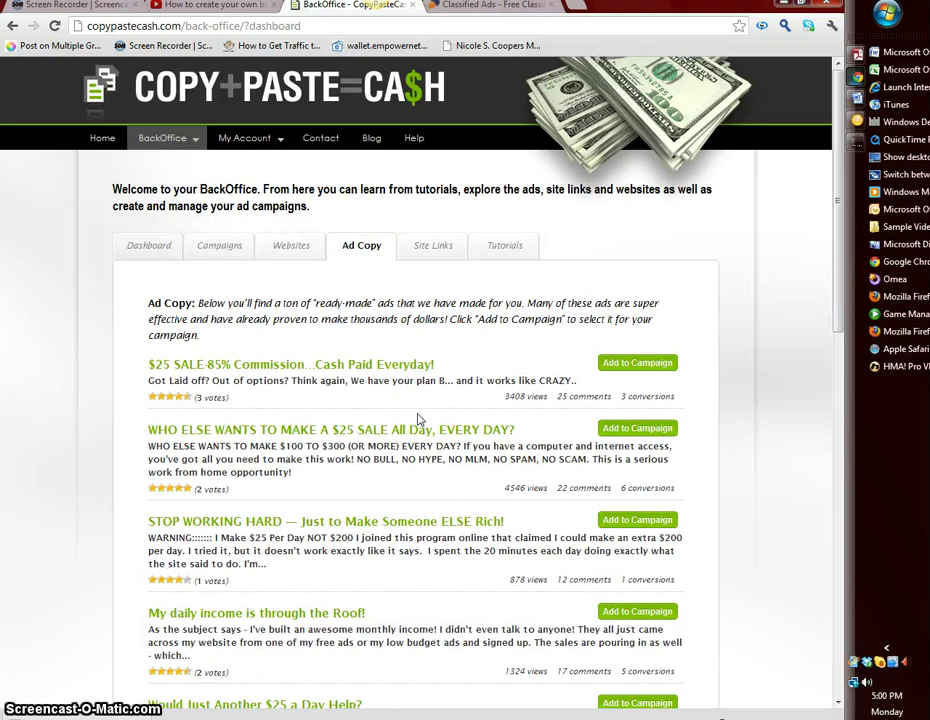
pyautogui.scroll(-2, 385, 396)
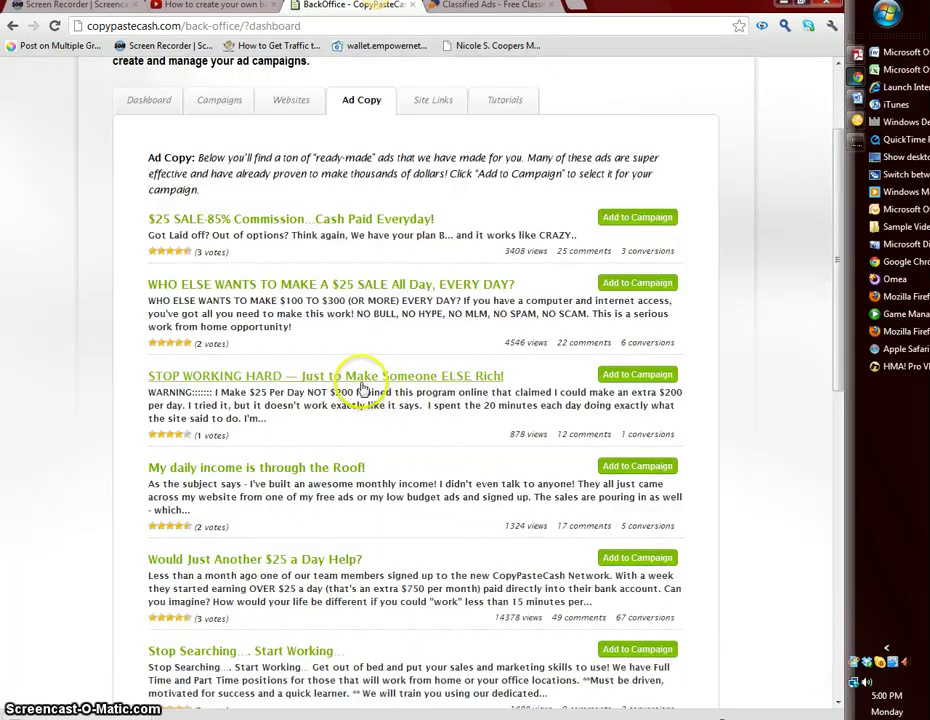
pyautogui.scroll(-1, 363, 389)
pyautogui.scroll(-2, 476, 424)
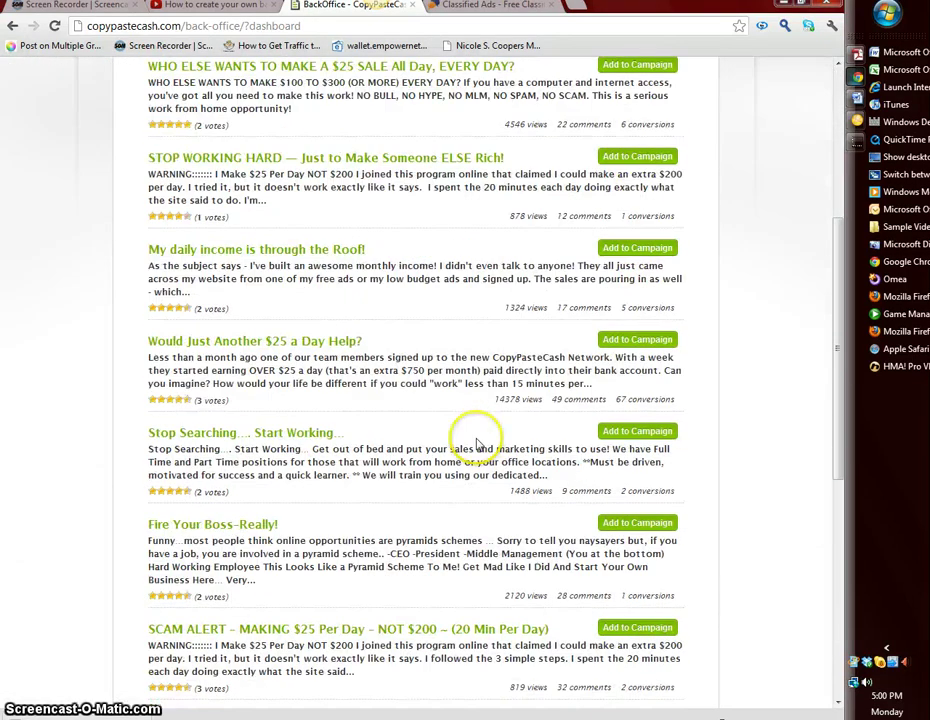
pyautogui.scroll(-1, 477, 444)
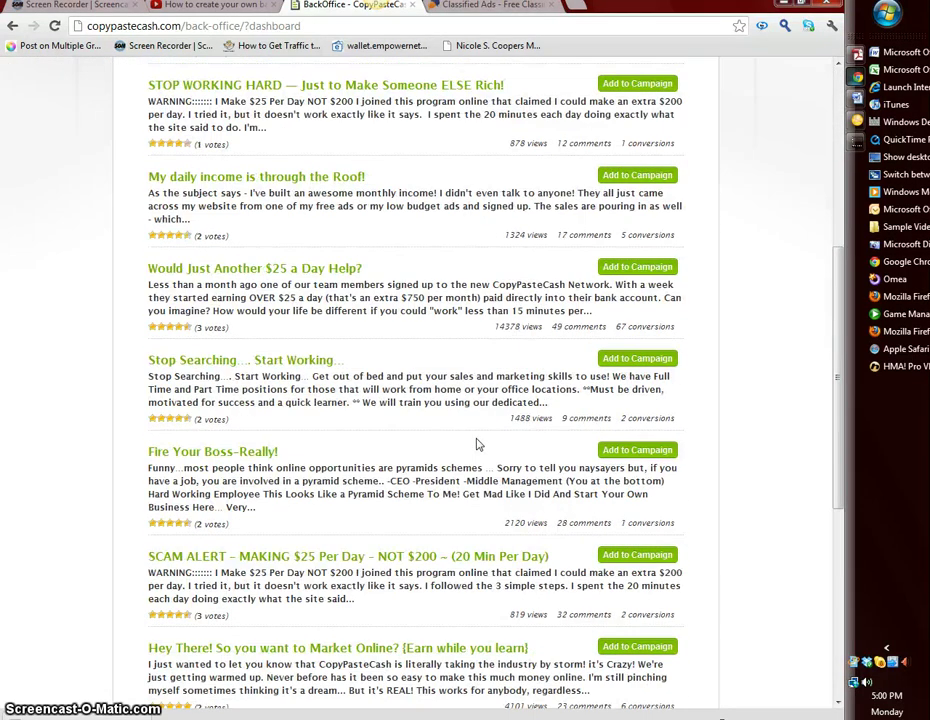
pyautogui.scroll(-1, 477, 444)
pyautogui.click(450, 532)
pyautogui.scroll(-1, 450, 532)
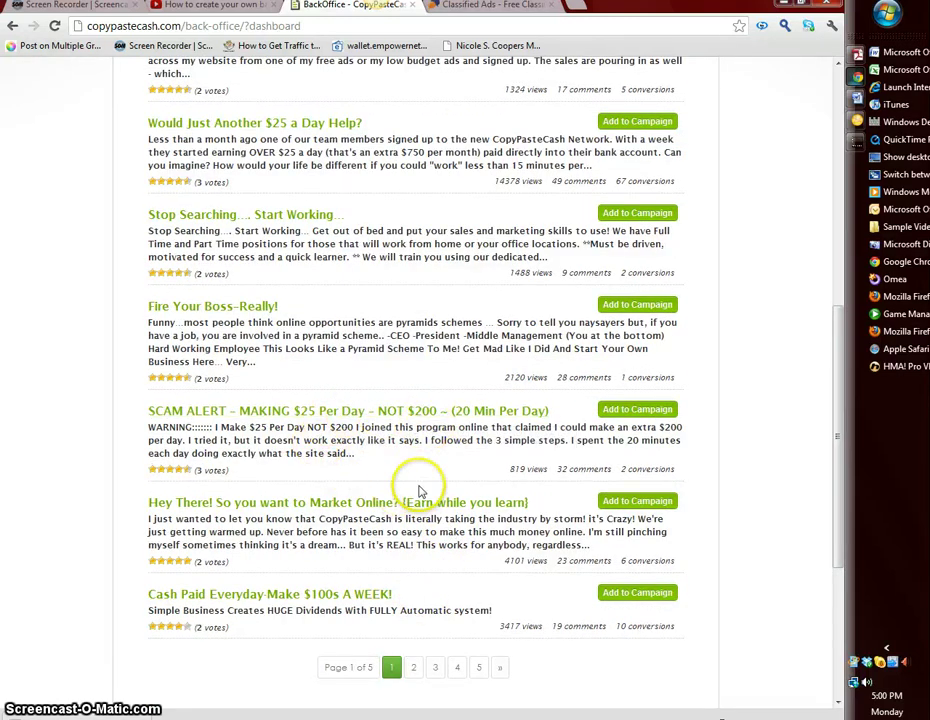
pyautogui.scroll(8, 410, 480)
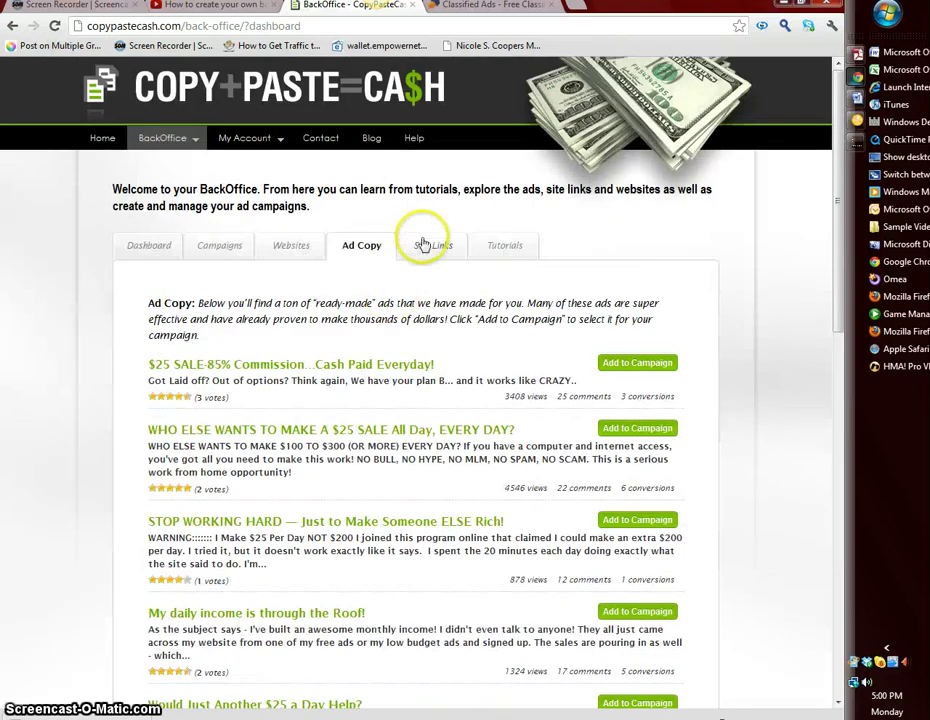
pyautogui.click(425, 245)
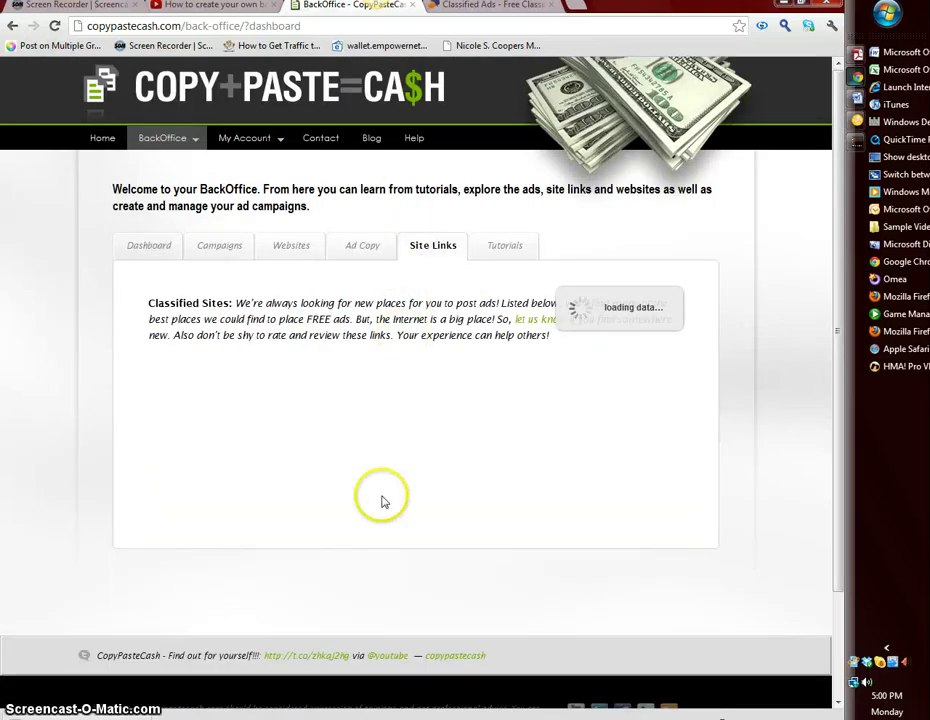
pyautogui.scroll(-3, 348, 510)
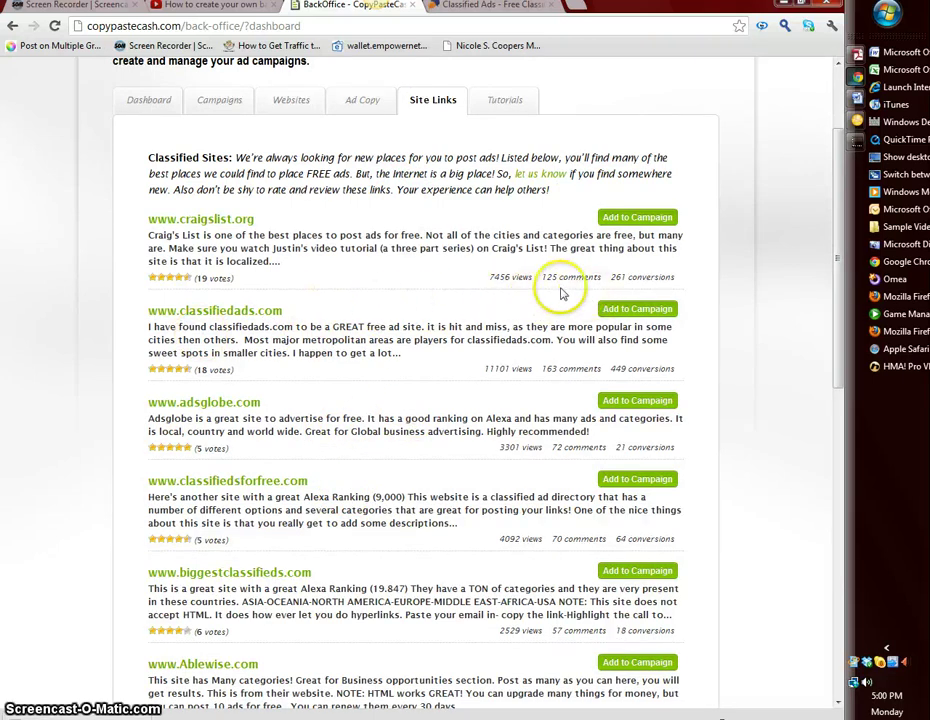
pyautogui.scroll(-3, 490, 388)
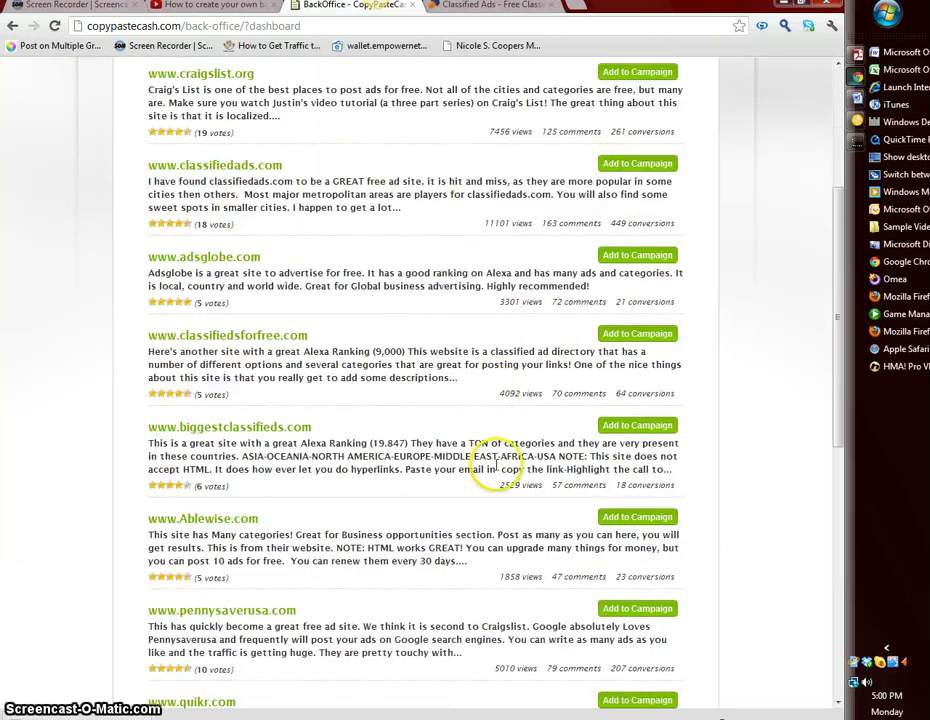
pyautogui.scroll(-3, 523, 596)
pyautogui.scroll(-5, 508, 625)
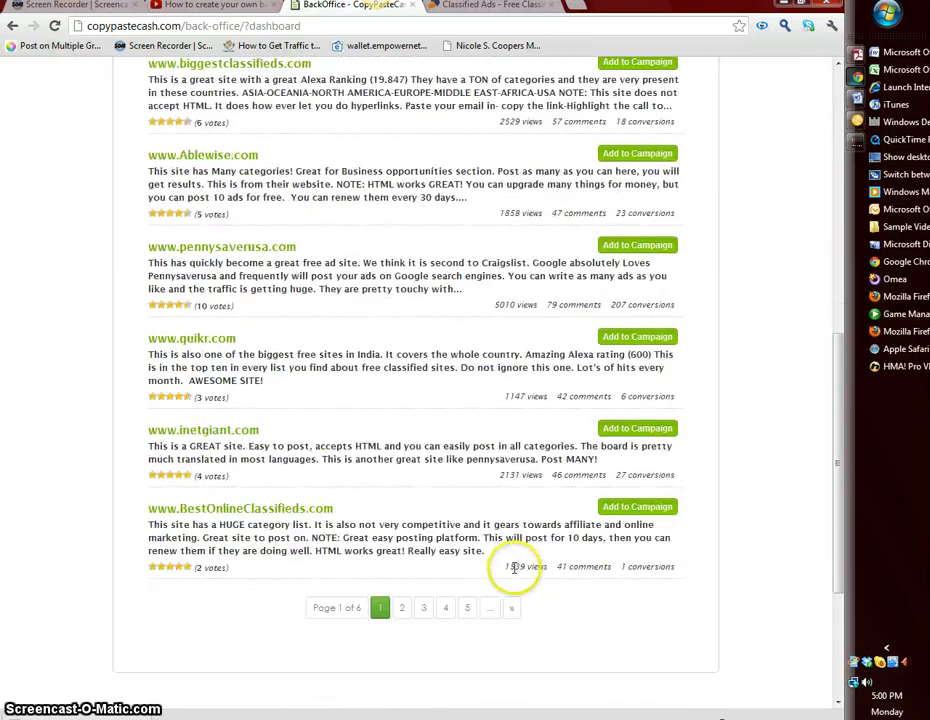
pyautogui.scroll(13, 514, 560)
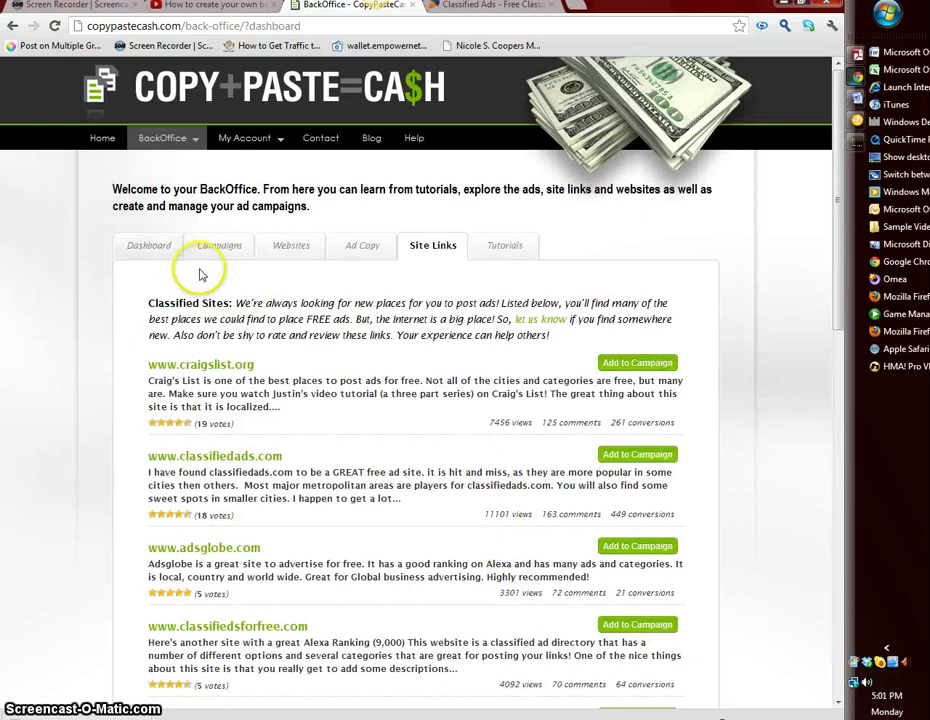
pyautogui.click(207, 250)
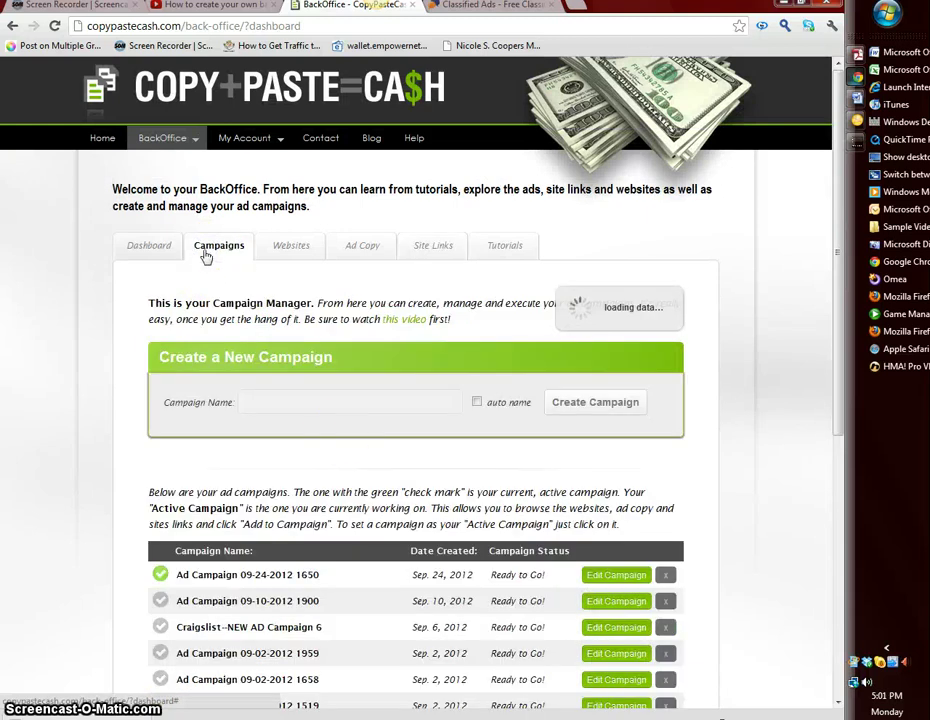
pyautogui.click(477, 404)
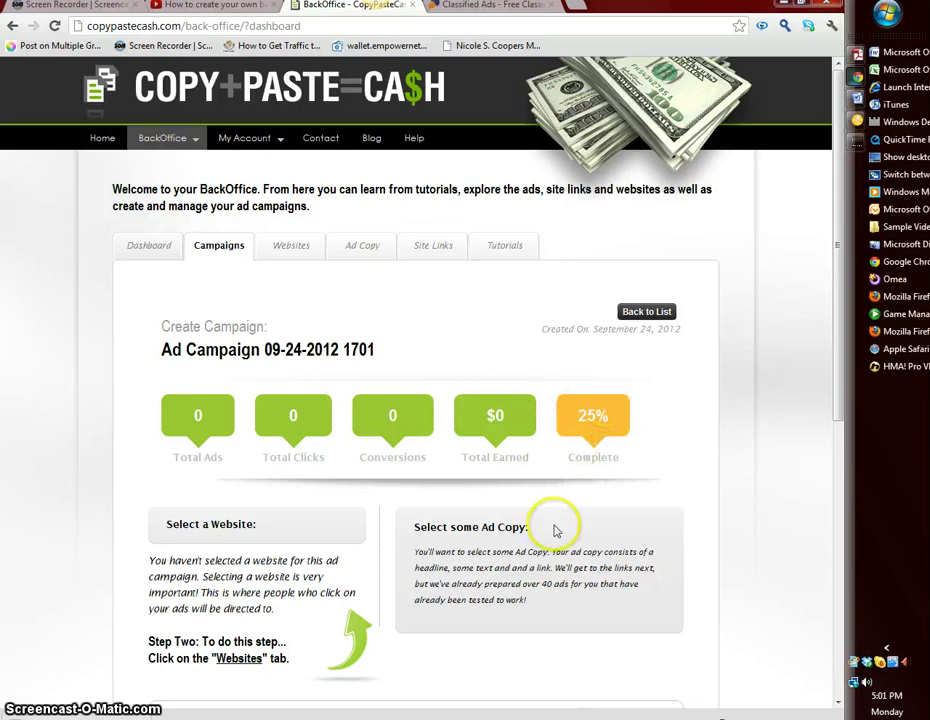
pyautogui.scroll(-3, 323, 521)
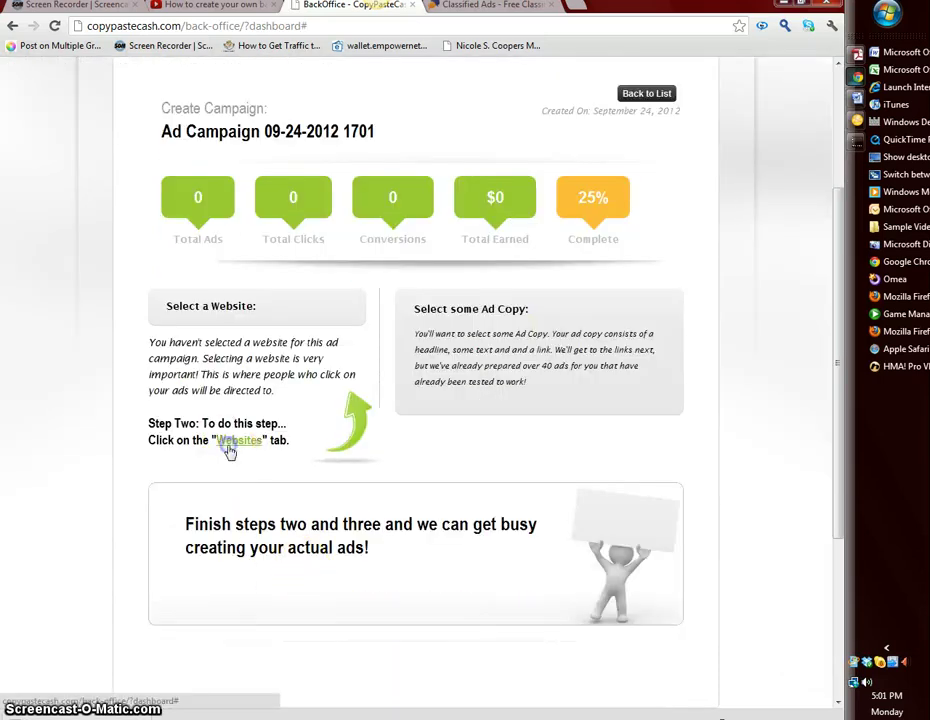
pyautogui.click(230, 555)
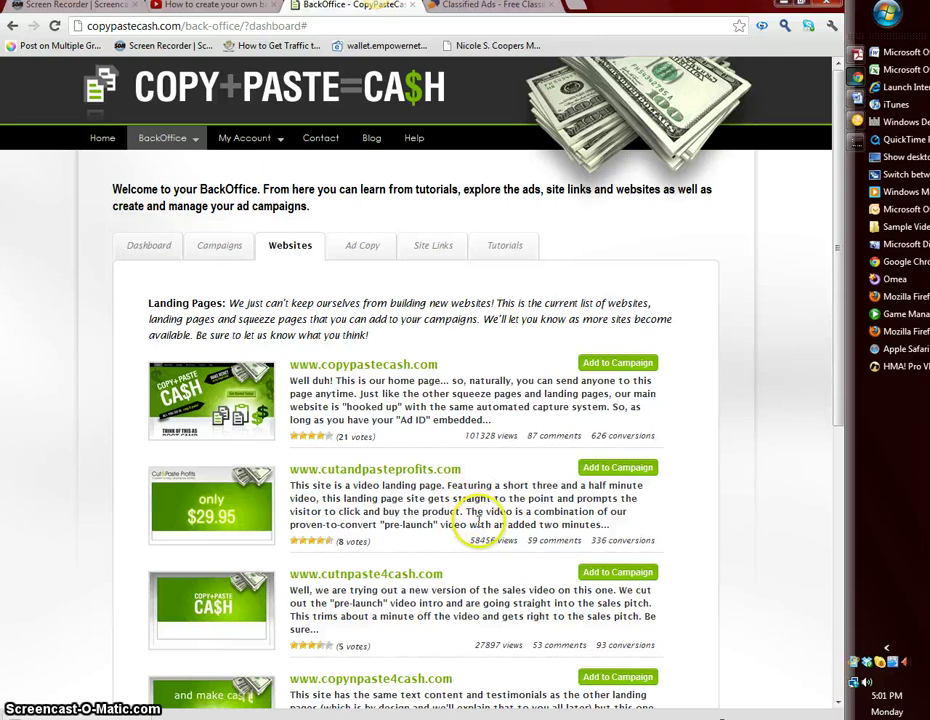
pyautogui.scroll(-5, 482, 519)
pyautogui.scroll(3, 498, 544)
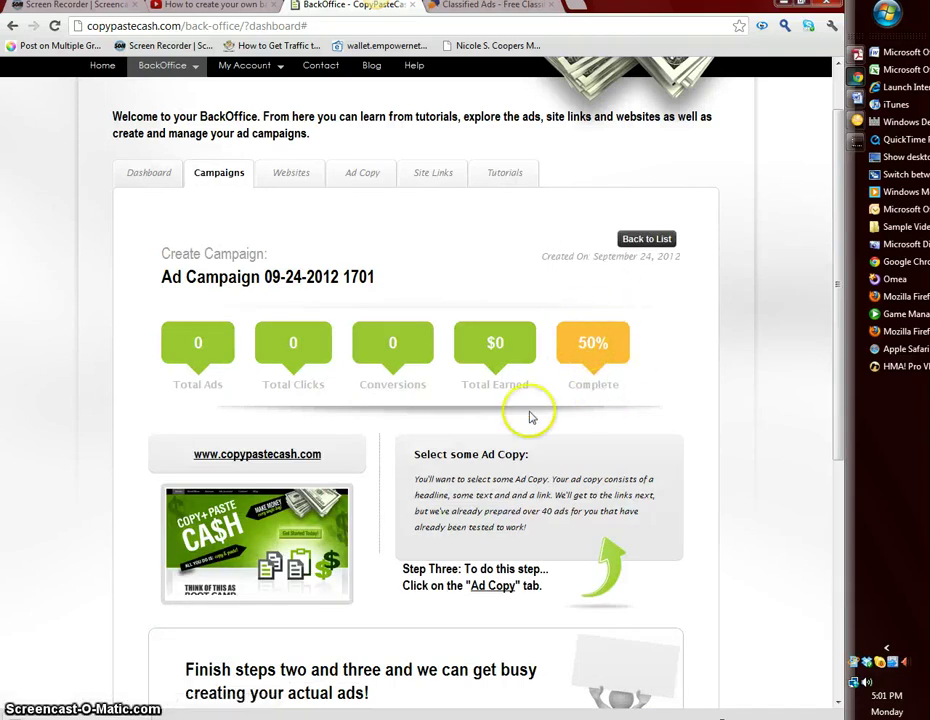
pyautogui.scroll(-3, 488, 590)
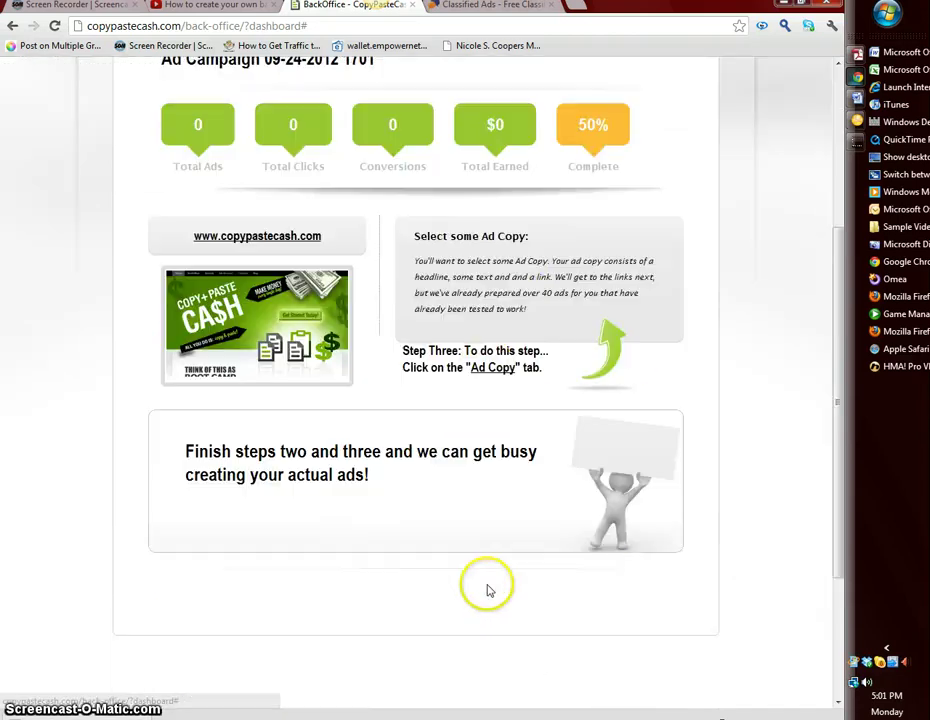
pyautogui.scroll(2, 488, 590)
# Add the second ad, 'WHO ELSE WANTS TO MAKE A $25 SALE All Day, EVERY DAY?', to the campaign
pyautogui.click(491, 515)
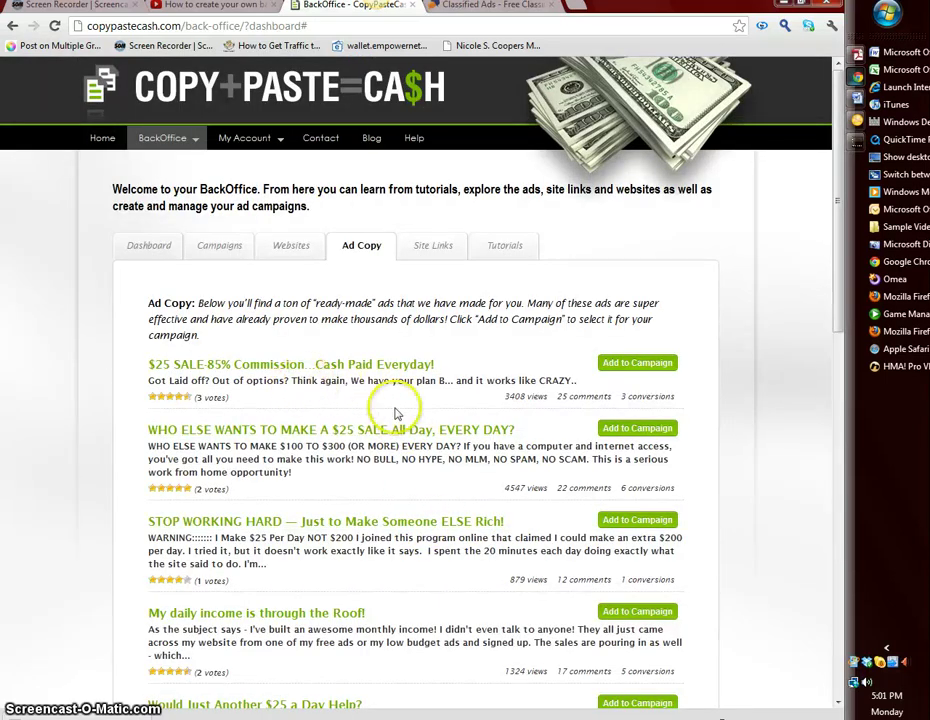
pyautogui.scroll(-1, 395, 413)
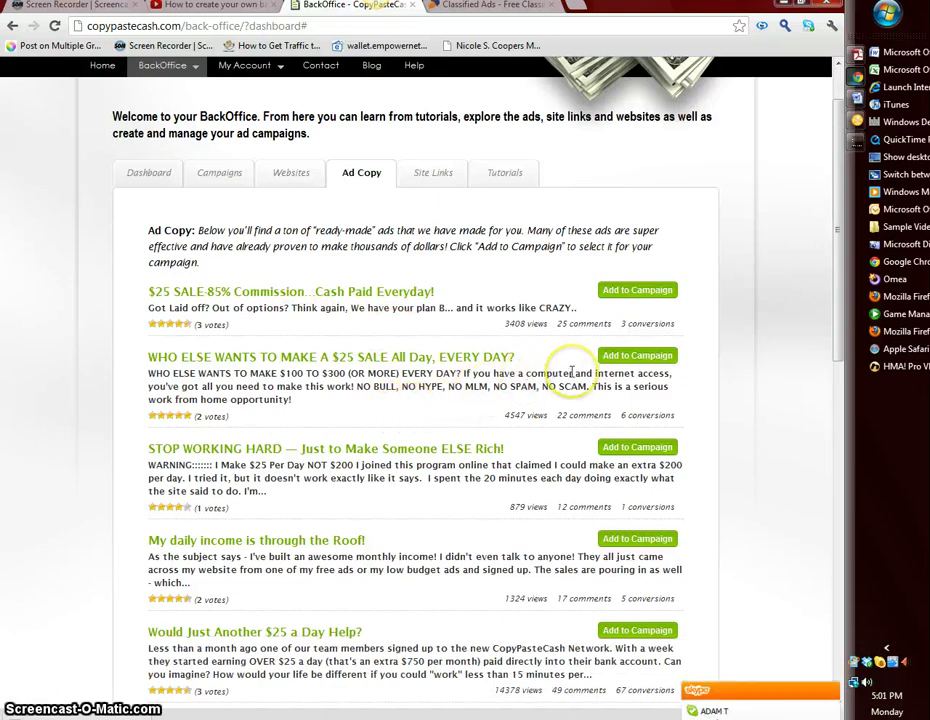
pyautogui.scroll(-2, 459, 424)
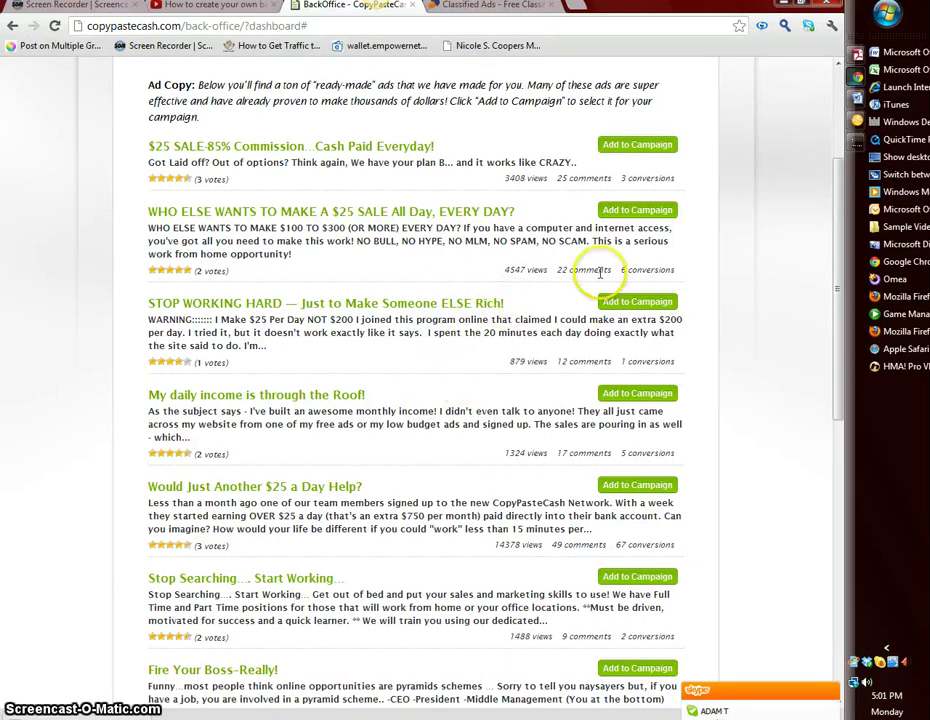
pyautogui.click(633, 210)
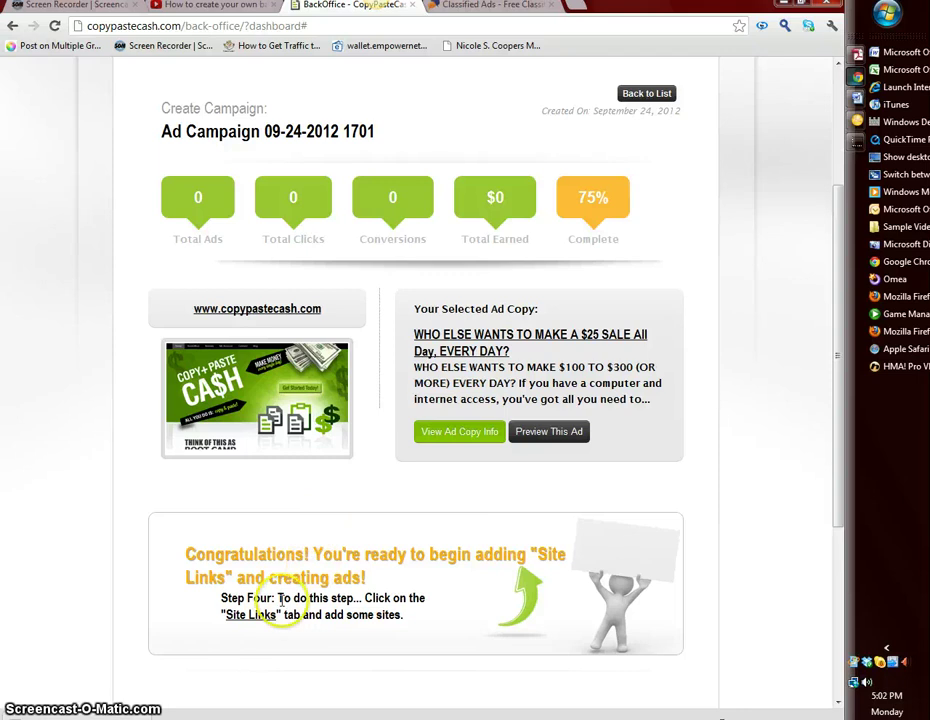
pyautogui.click(252, 614)
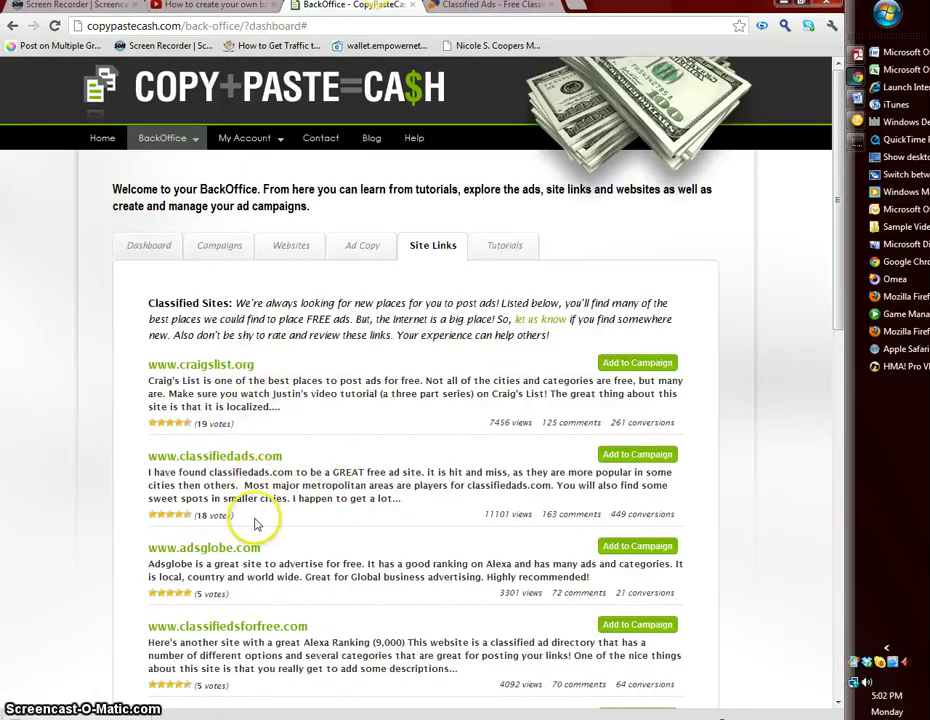
pyautogui.scroll(-2, 267, 508)
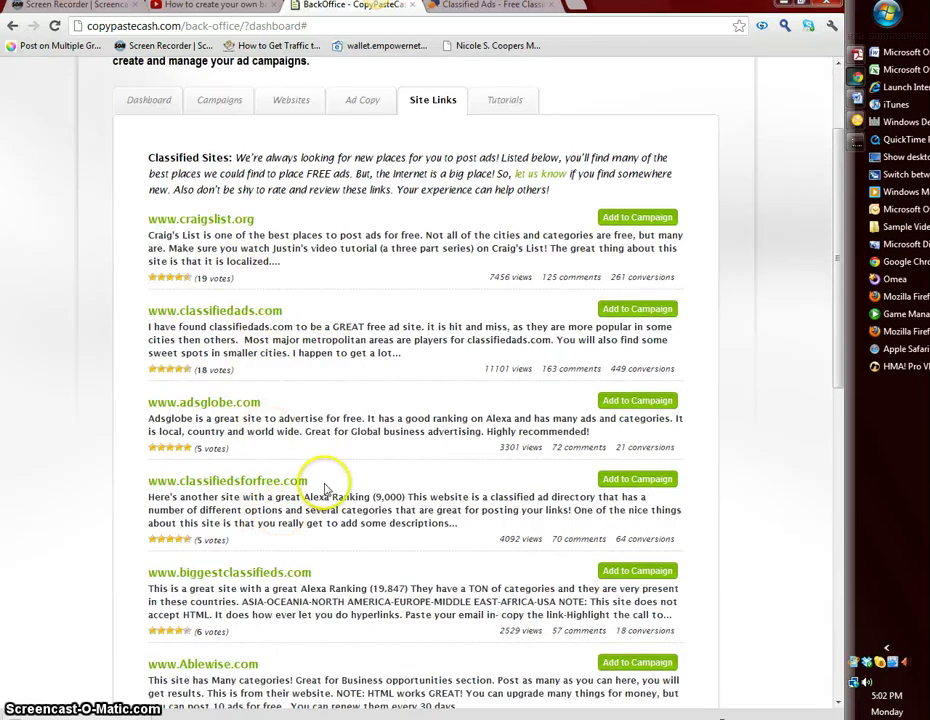
pyautogui.scroll(-1, 311, 556)
pyautogui.scroll(-2, 350, 580)
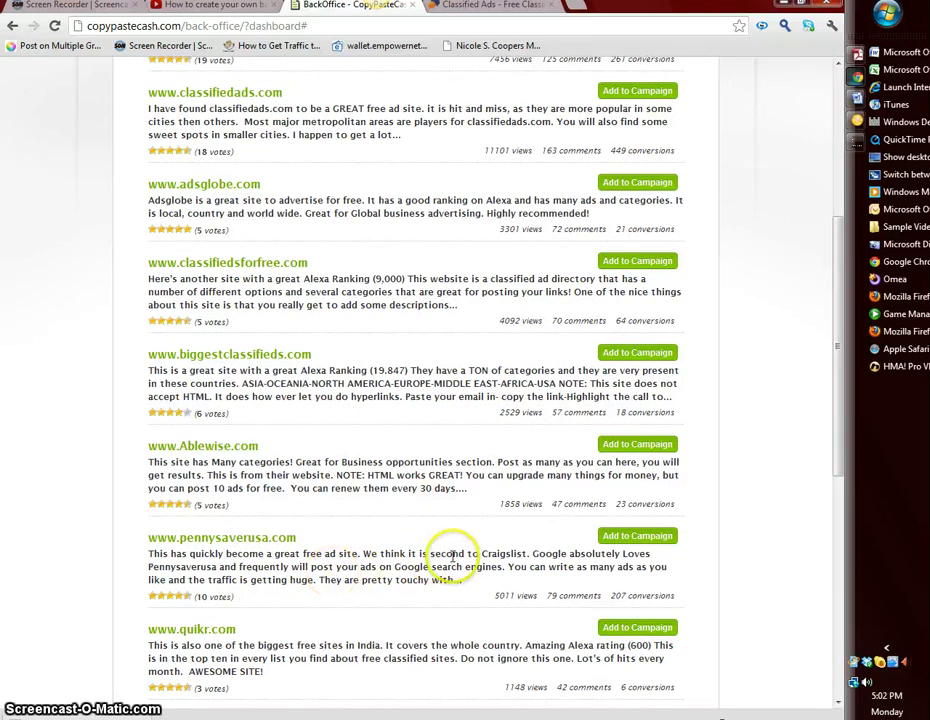
pyautogui.scroll(3, 445, 557)
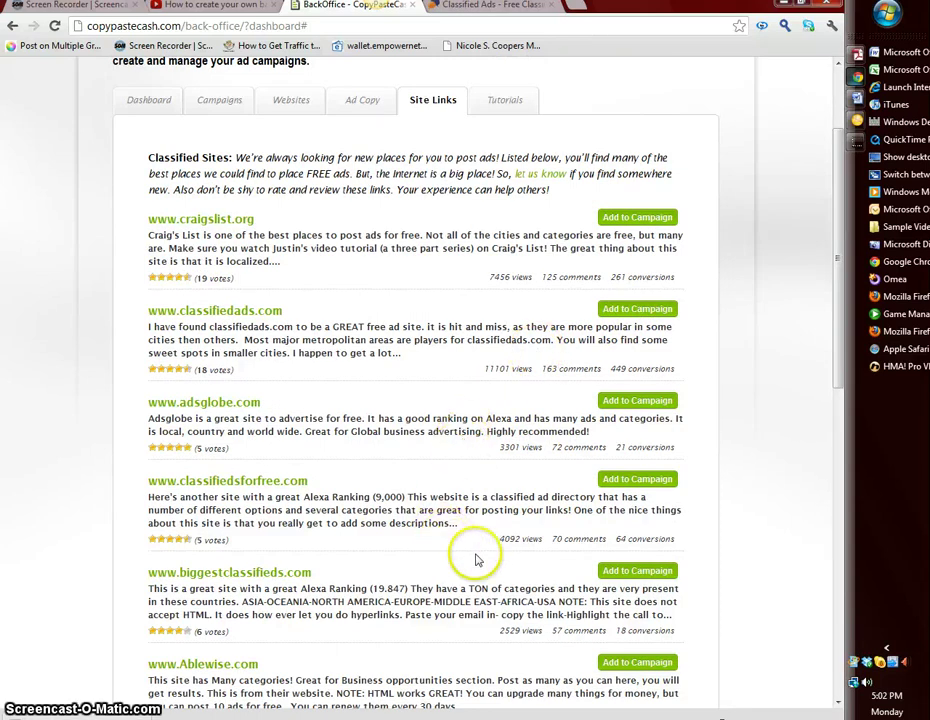
pyautogui.scroll(-2, 477, 560)
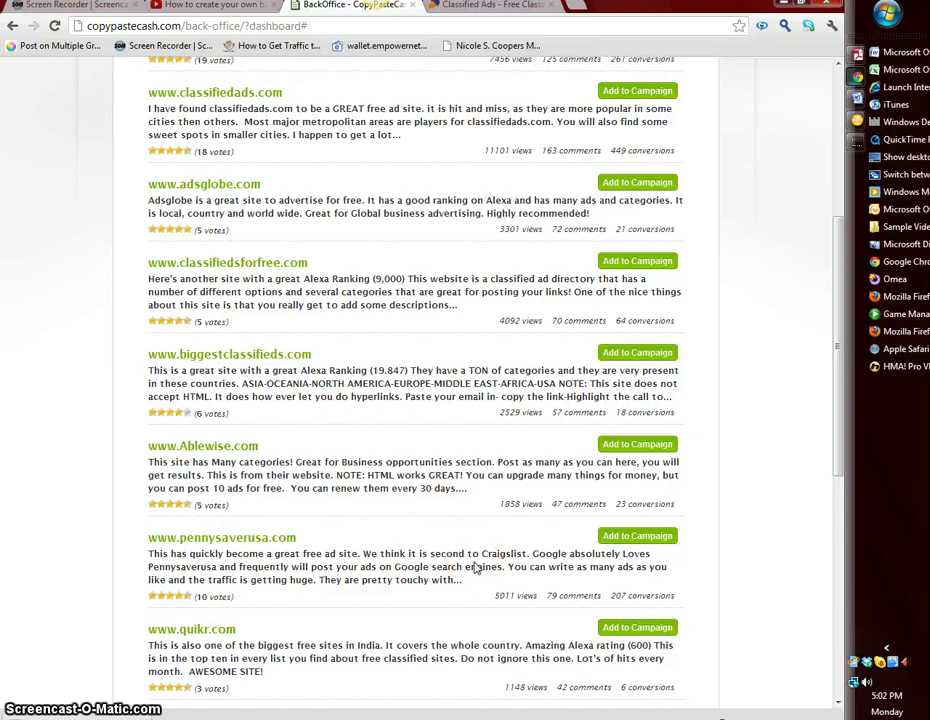
pyautogui.click(633, 537)
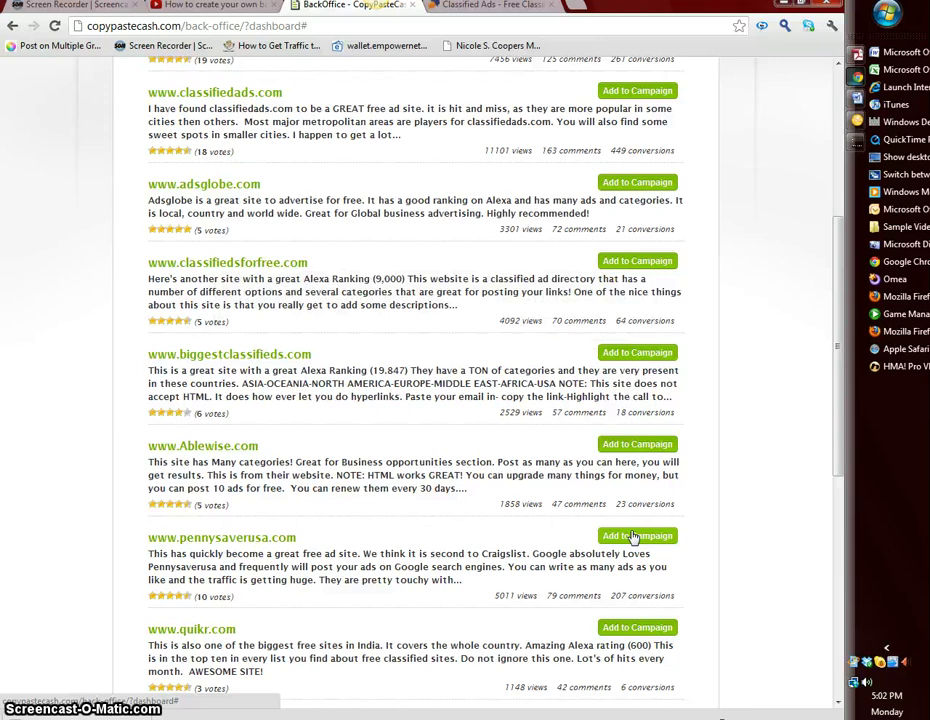
pyautogui.scroll(4, 544, 548)
pyautogui.click(210, 245)
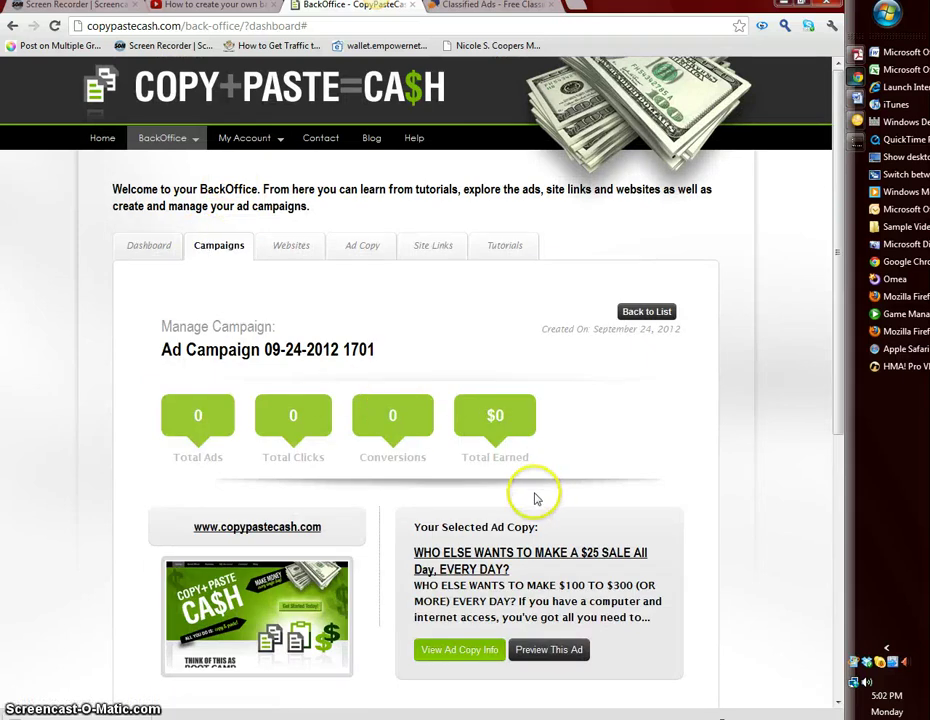
pyautogui.scroll(-2, 491, 560)
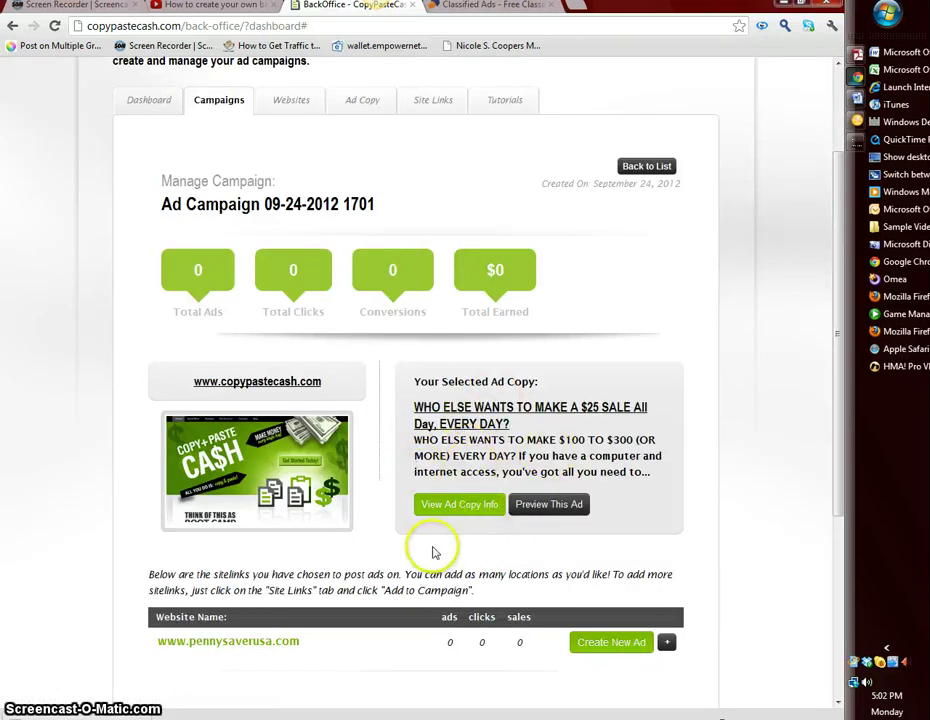
pyautogui.scroll(-2, 430, 430)
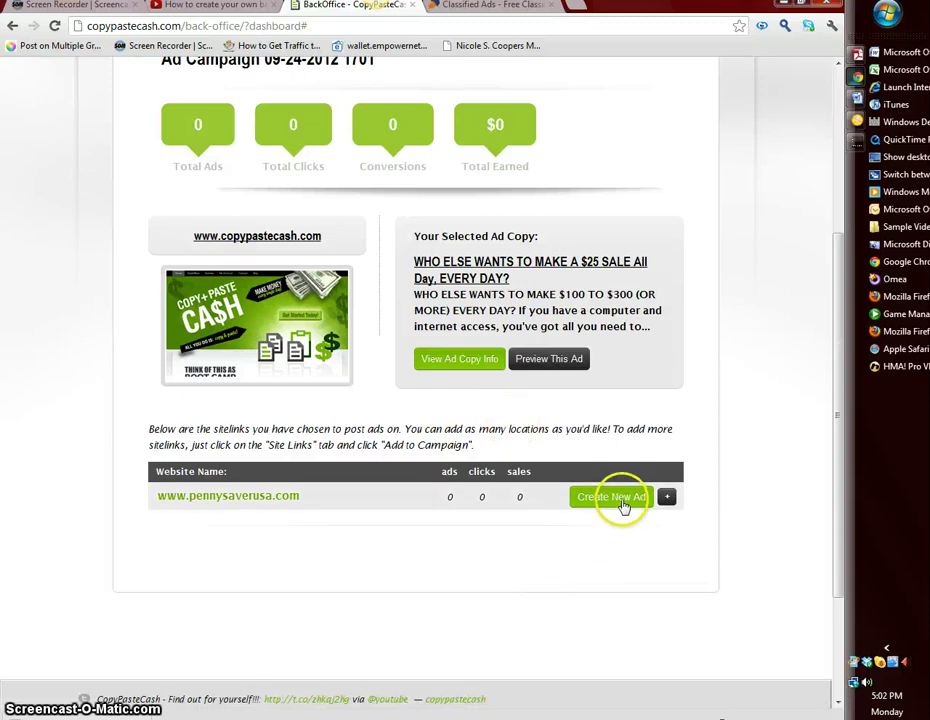
# Create a pennysaverusa.com ad with link text 'START NOW! GET PAID EVERY 24 HOURS!' and generate its tracked link
pyautogui.click(612, 497)
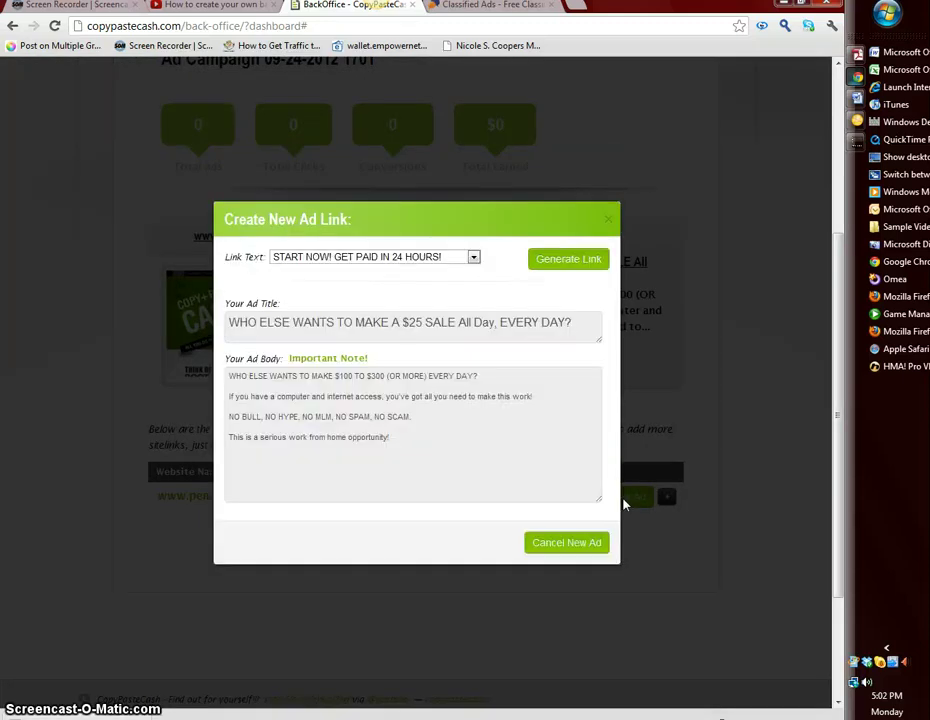
pyautogui.moveTo(622, 503)
pyautogui.mouseDown()
pyautogui.moveTo(507, 414)
pyautogui.moveTo(471, 255)
pyautogui.mouseUp()
pyautogui.click(473, 257)
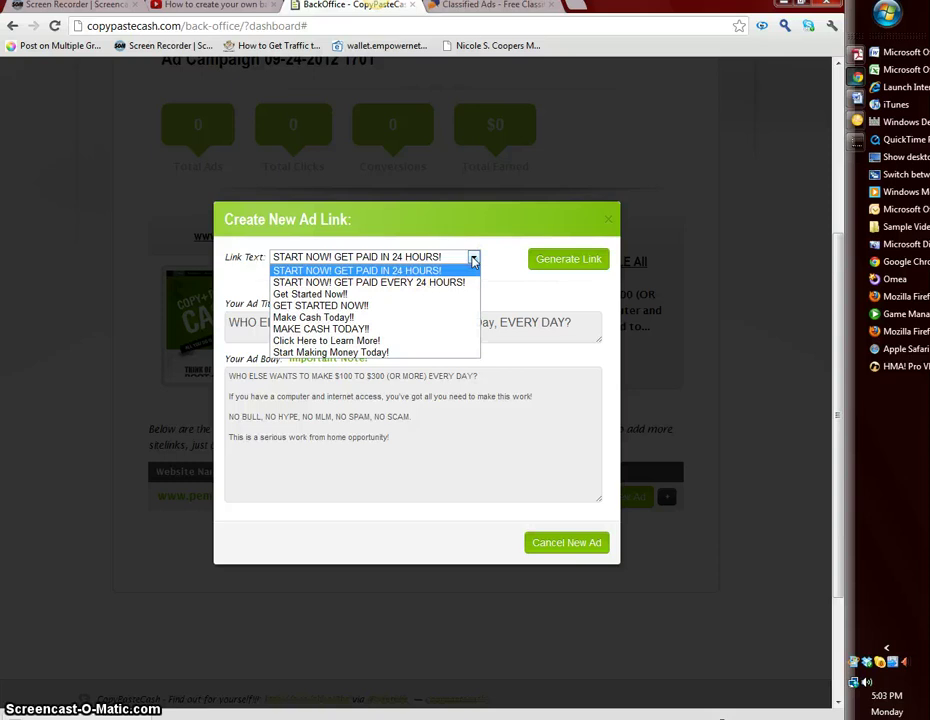
pyautogui.moveTo(473, 258); pyautogui.dragTo(377, 287)
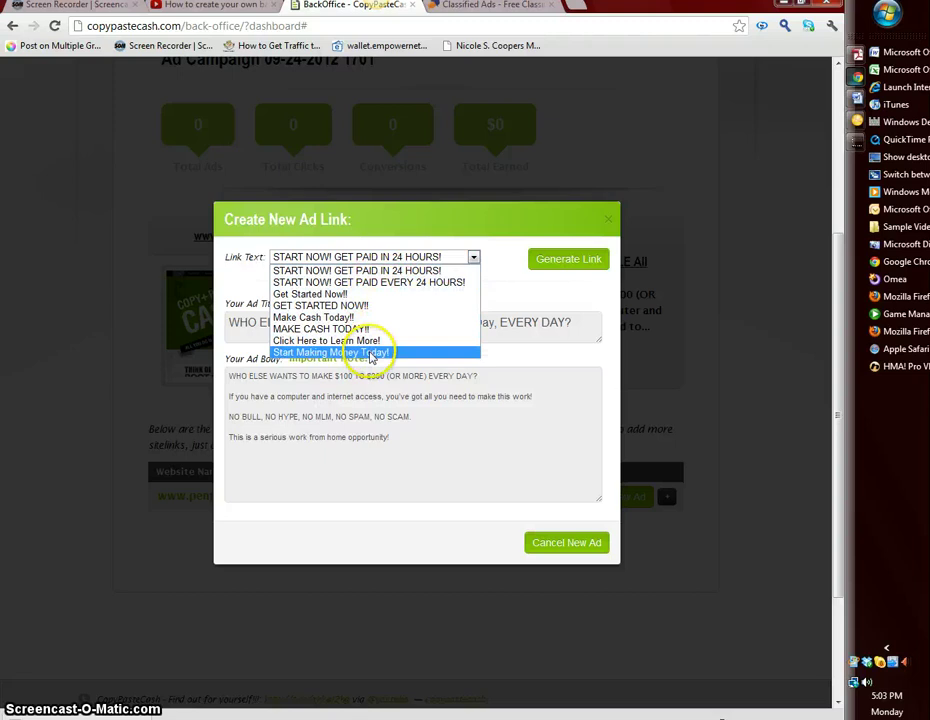
pyautogui.click(367, 288)
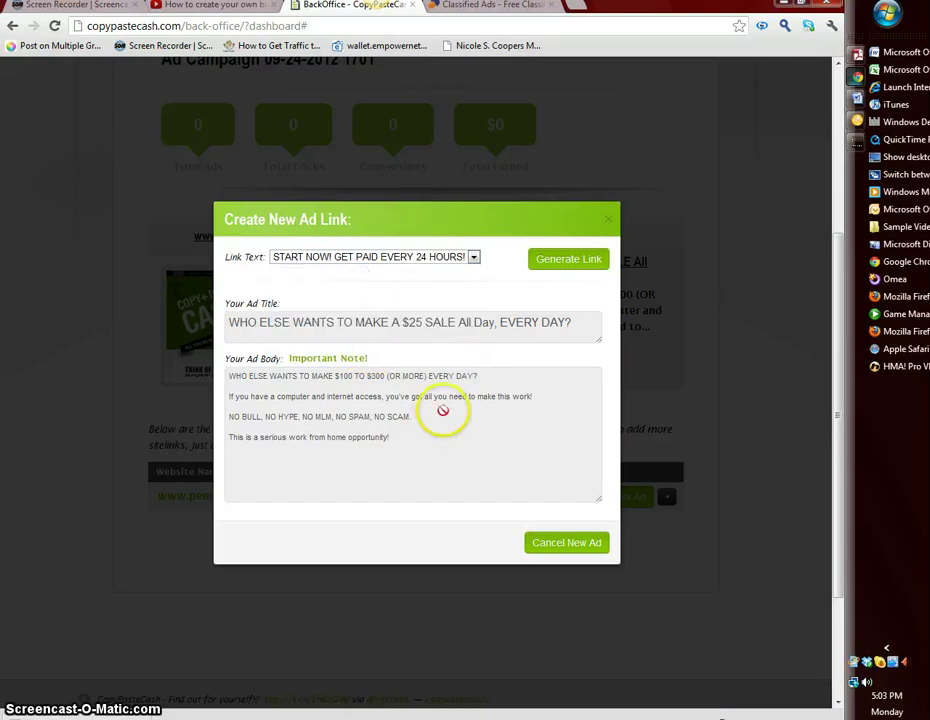
pyautogui.click(563, 268)
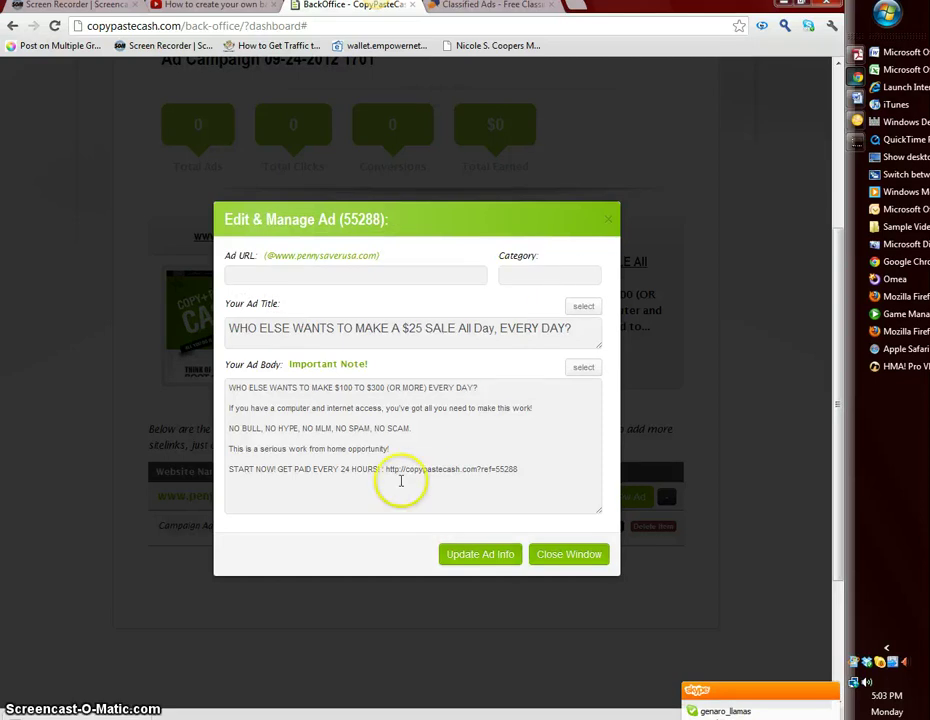
pyautogui.click(283, 475)
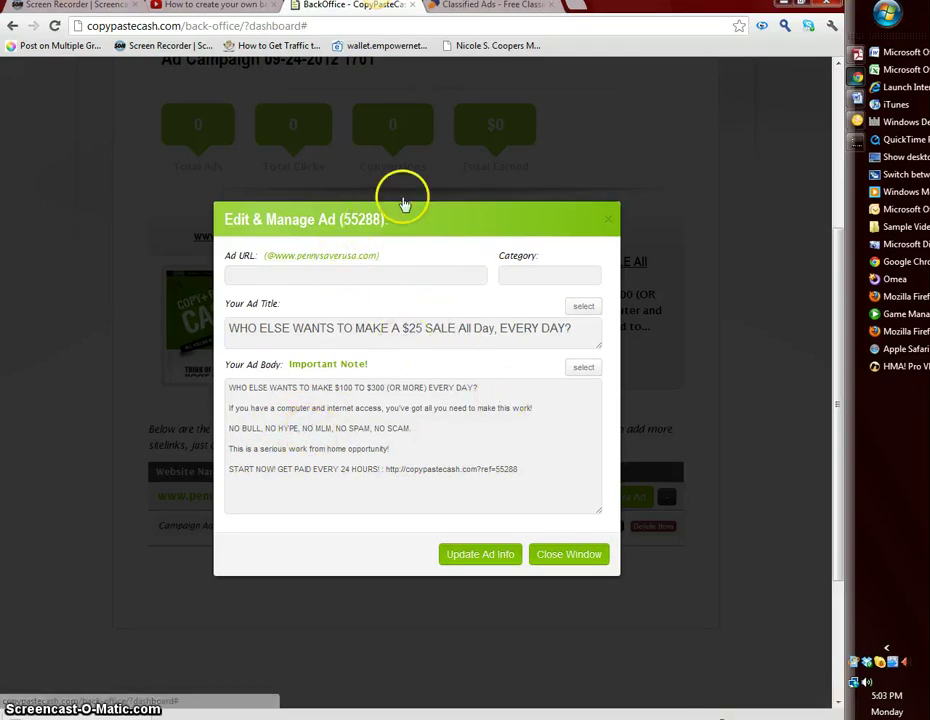
# Load pennysaverusa.com in the tab that showed the Classified Ads site
pyautogui.click(450, 8)
pyautogui.click(349, 27)
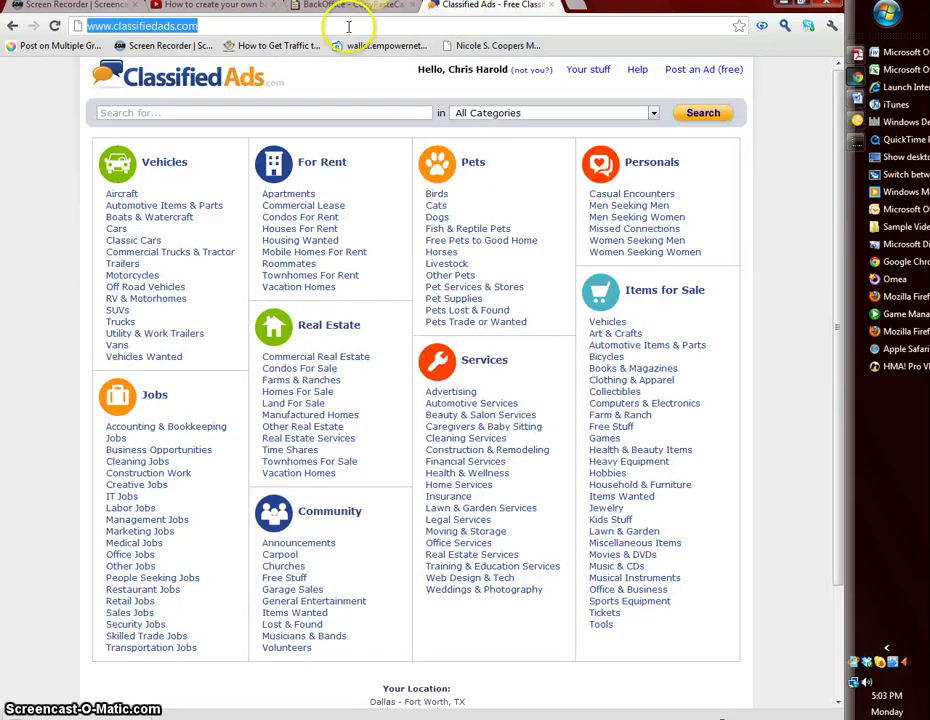
pyautogui.write('pe')
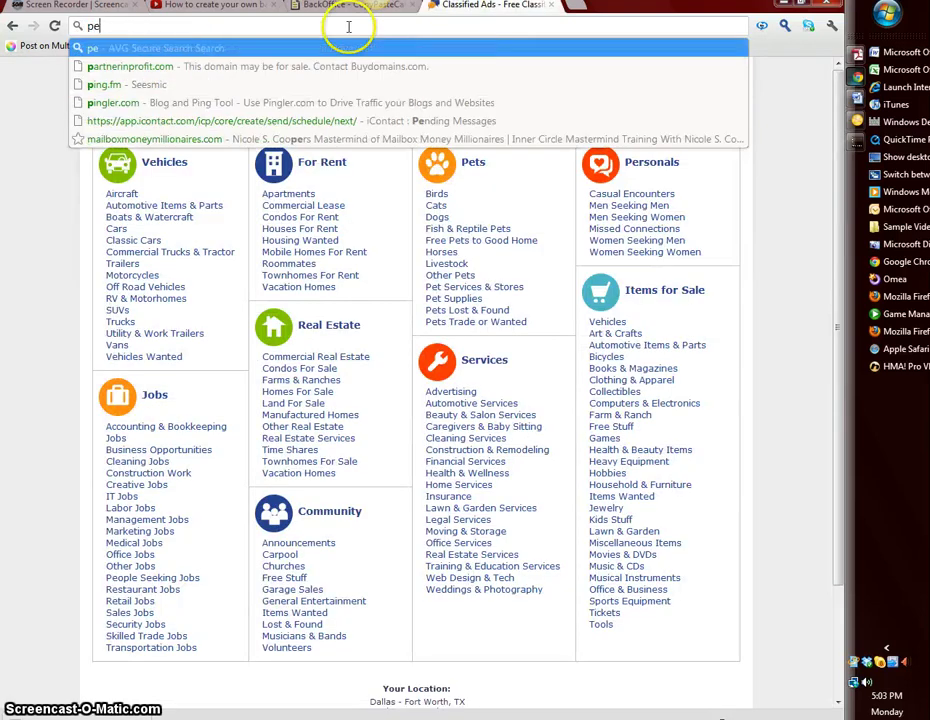
pyautogui.write('nnysav')
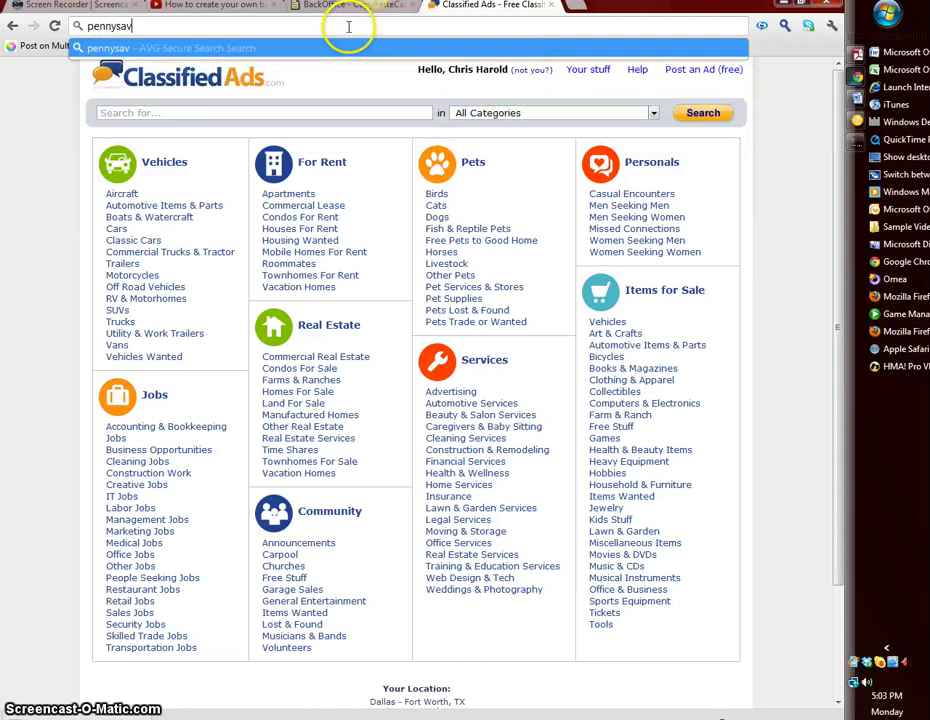
pyautogui.write('erusa.com')
pyautogui.press('Return')
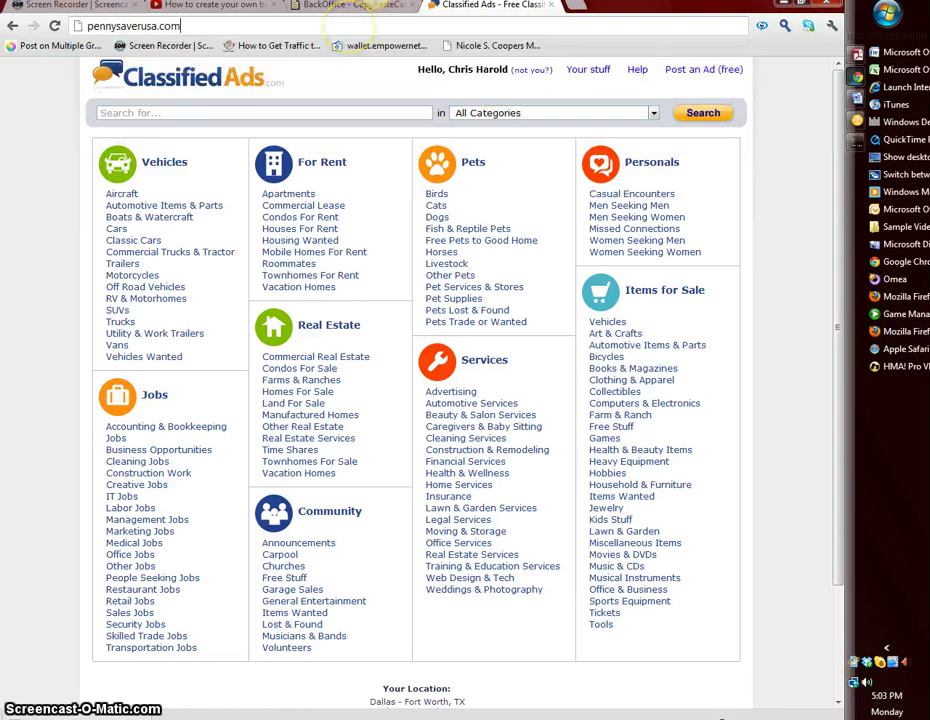
pyautogui.press('Return')
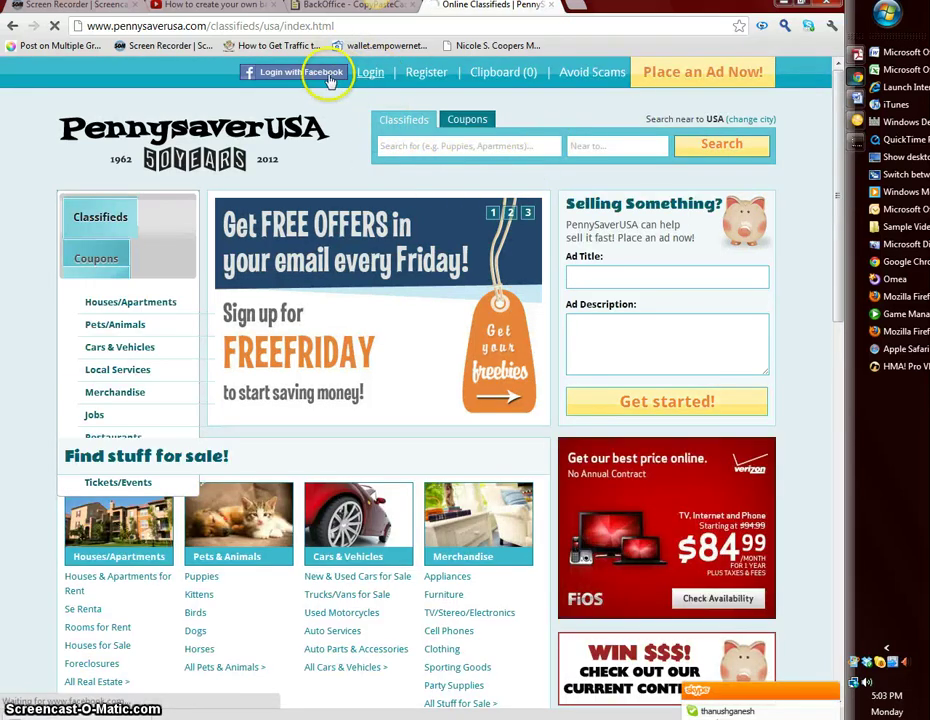
# Sign in to PennySaverUSA with the saved account e-mail and password
pyautogui.click(368, 72)
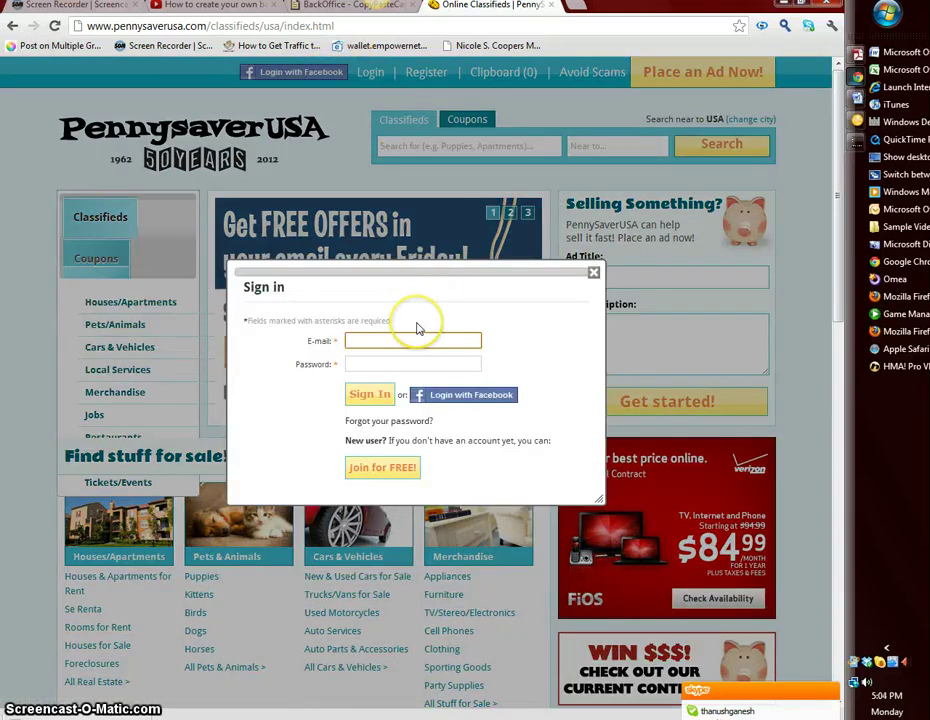
pyautogui.write('g')
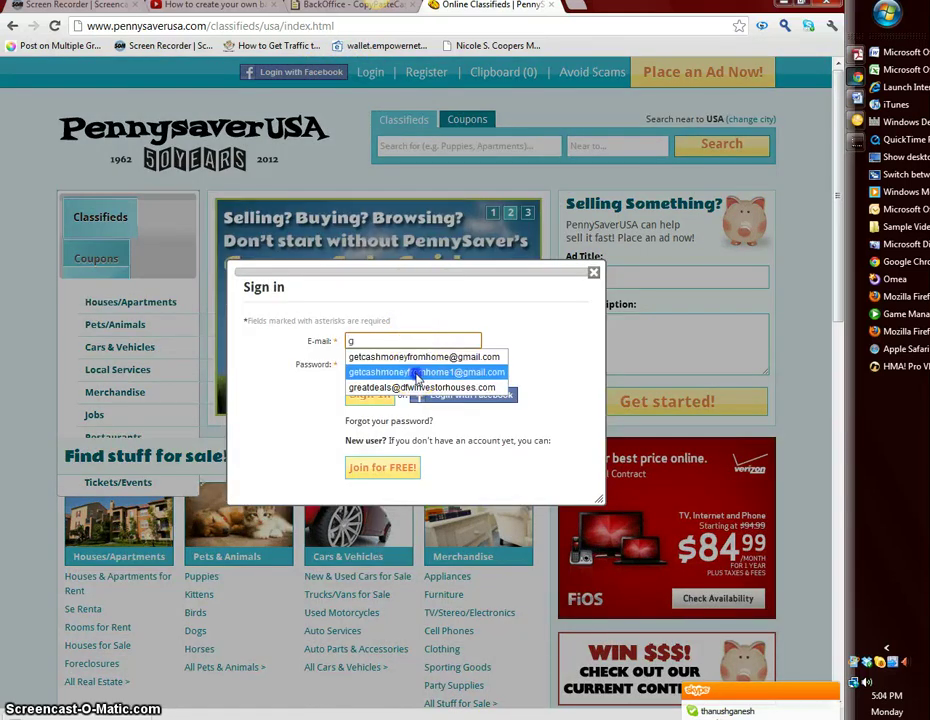
pyautogui.click(395, 369)
pyautogui.click(399, 368)
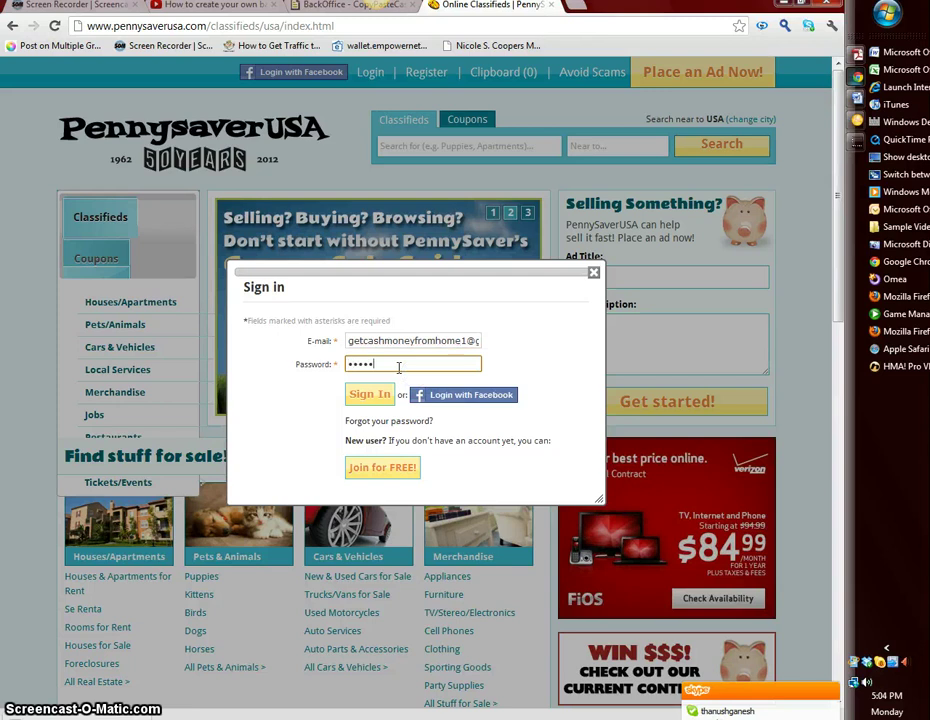
pyautogui.press('Return')
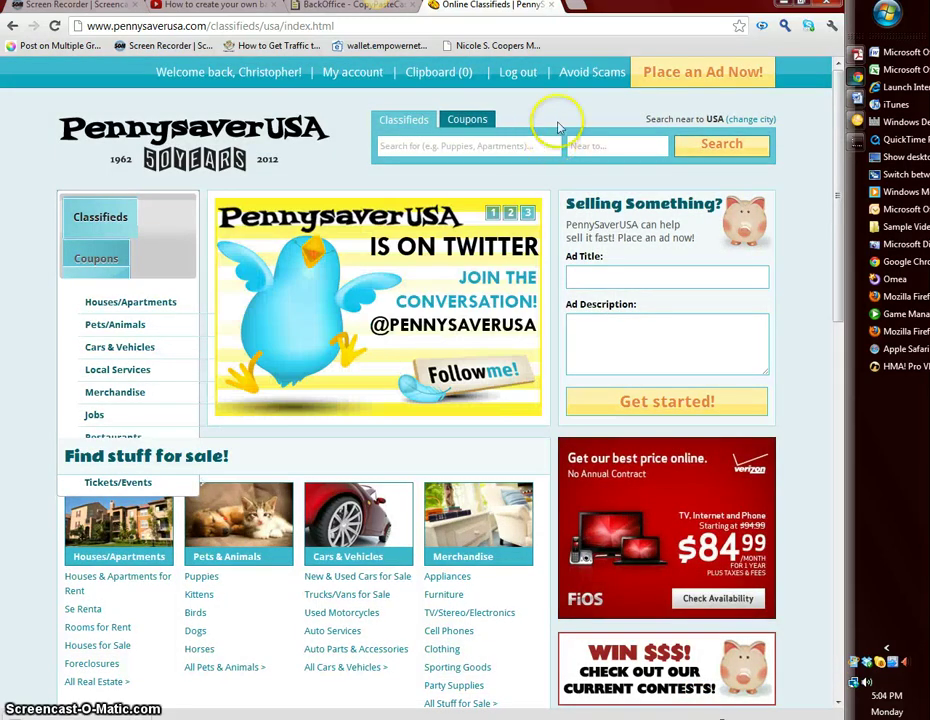
# Start a new ad in category Job Listings › Work at Home Jobs
pyautogui.click(661, 79)
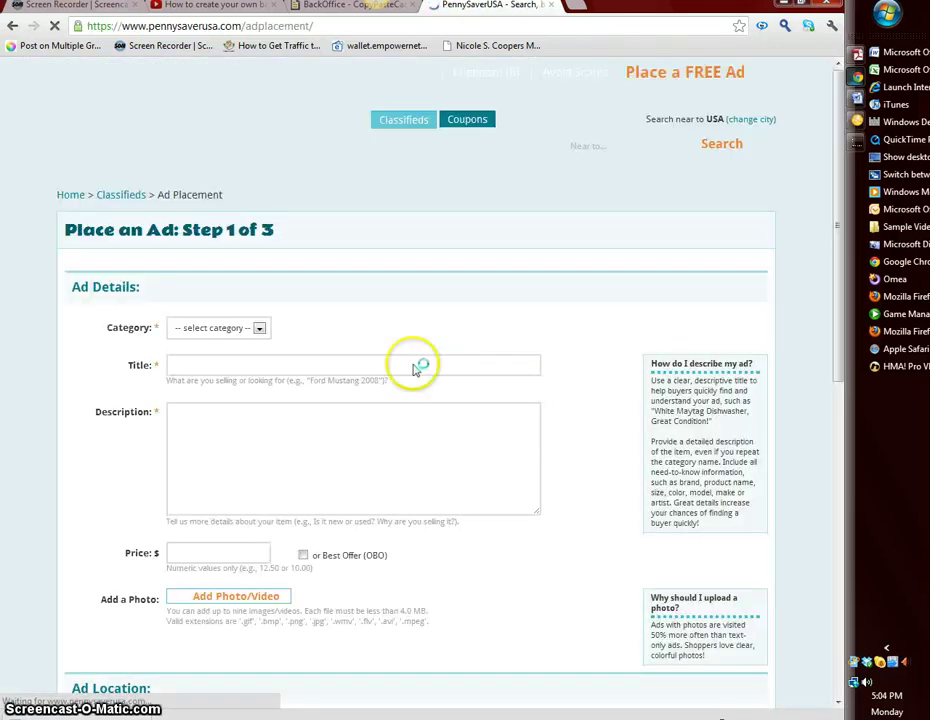
pyautogui.click(261, 330)
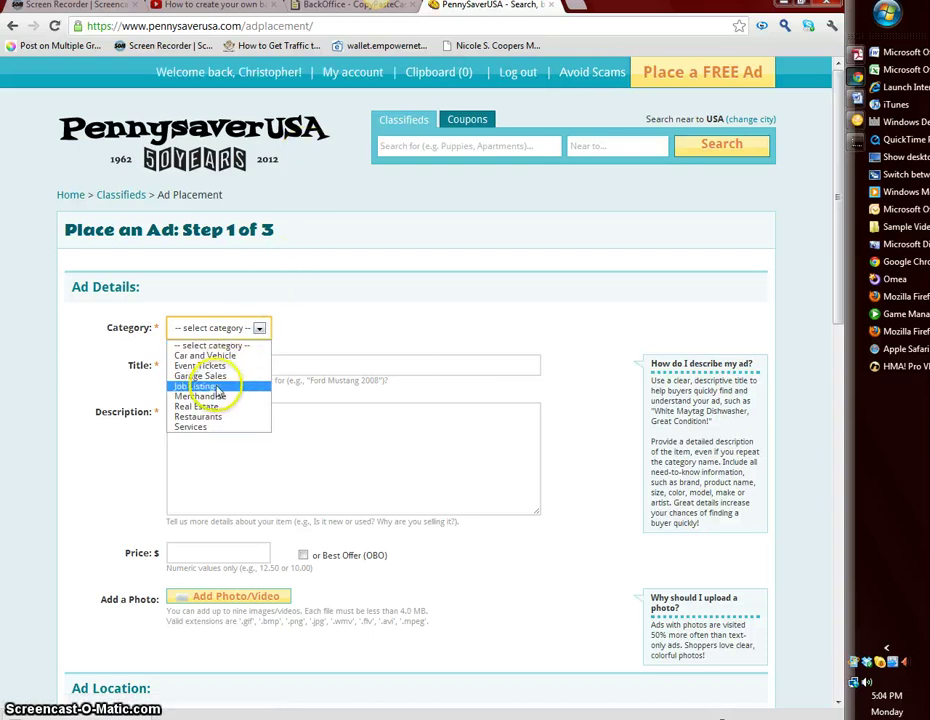
pyautogui.click(215, 386)
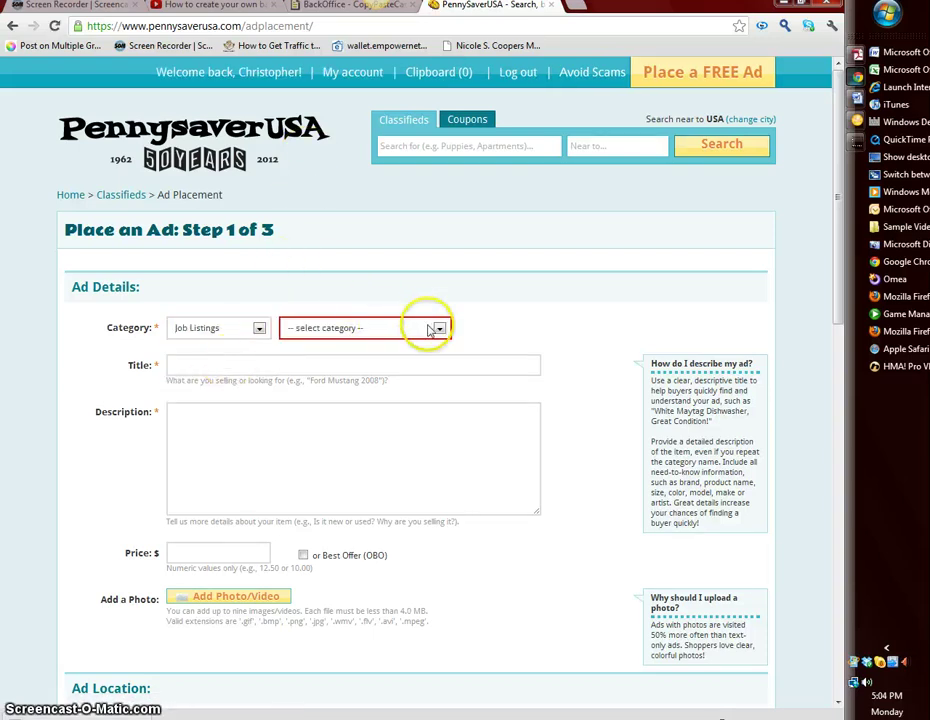
pyautogui.click(437, 329)
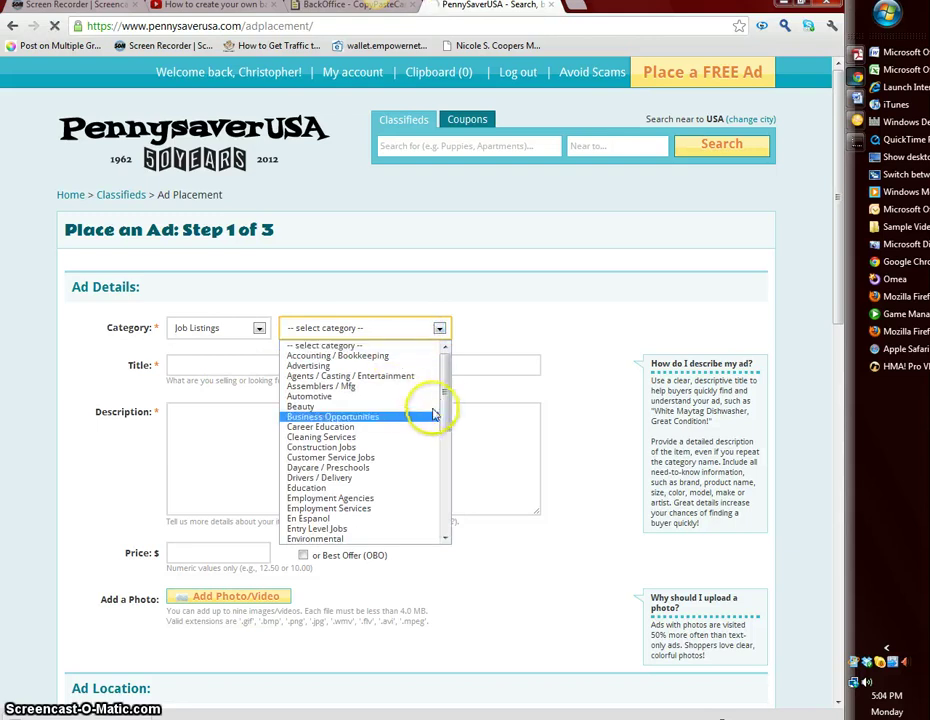
pyautogui.moveTo(445, 398); pyautogui.dragTo(433, 513)
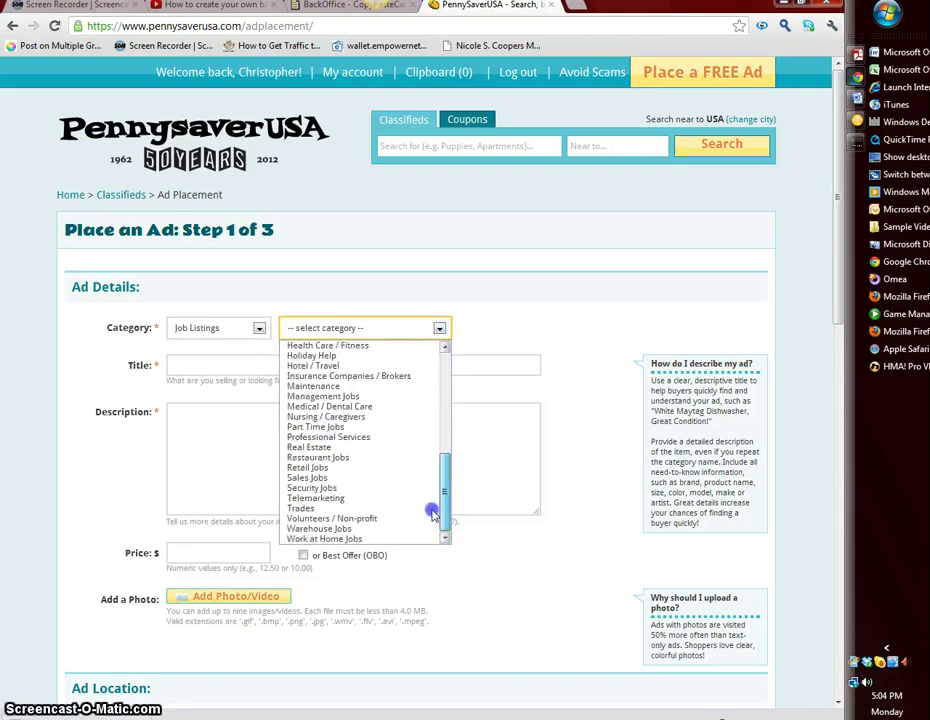
pyautogui.click(370, 538)
pyautogui.click(296, 363)
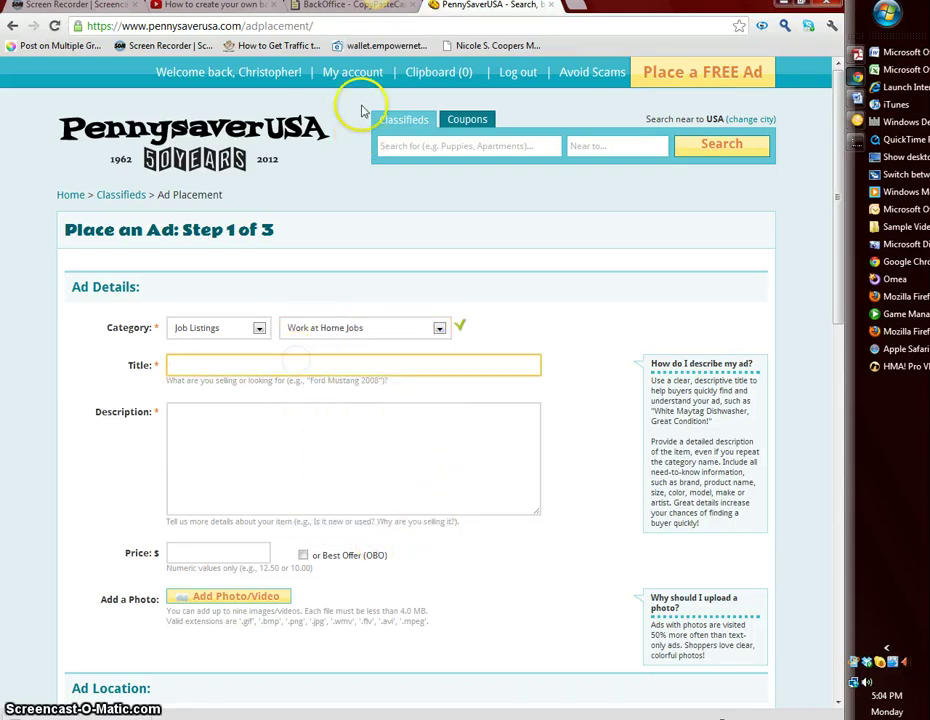
pyautogui.click(335, 7)
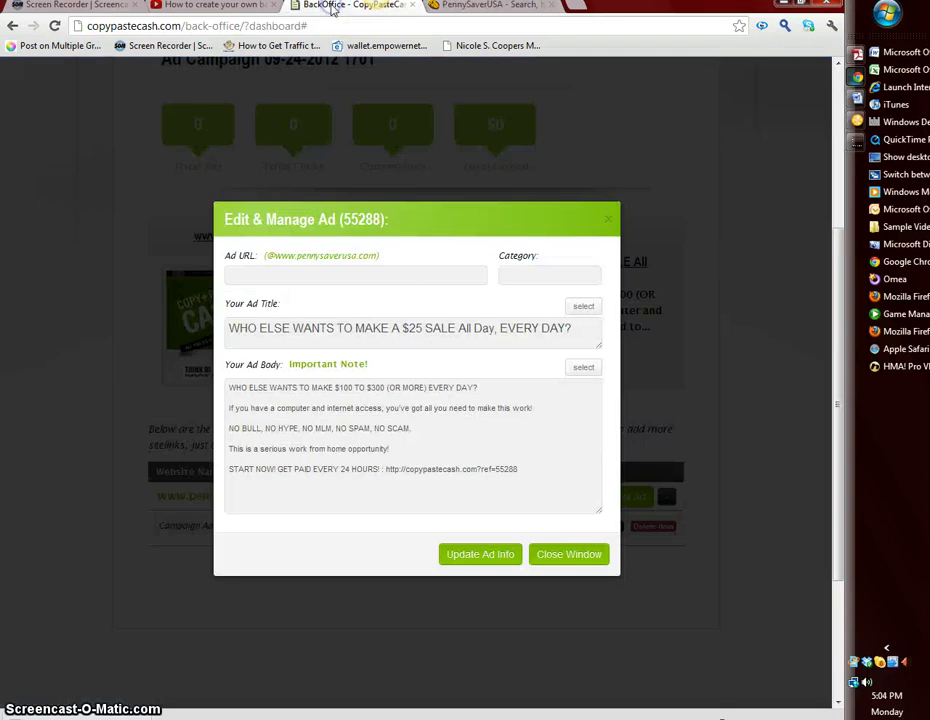
# Paste the $25 SALE headline from CopyPasteCash into the PennySaverUSA ad title
pyautogui.click(492, 330)
pyautogui.hotkey('ctrl', 'a')
pyautogui.hotkey('ctrl', 'c')
pyautogui.click(492, 334)
pyautogui.hotkey('ctrl', 'a')
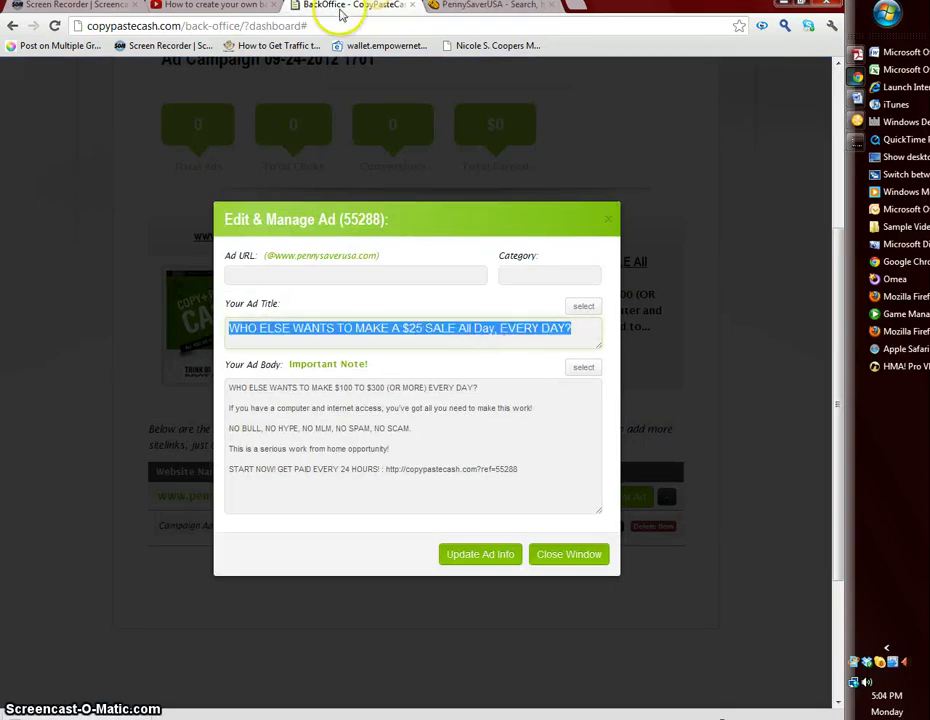
pyautogui.click(480, 6)
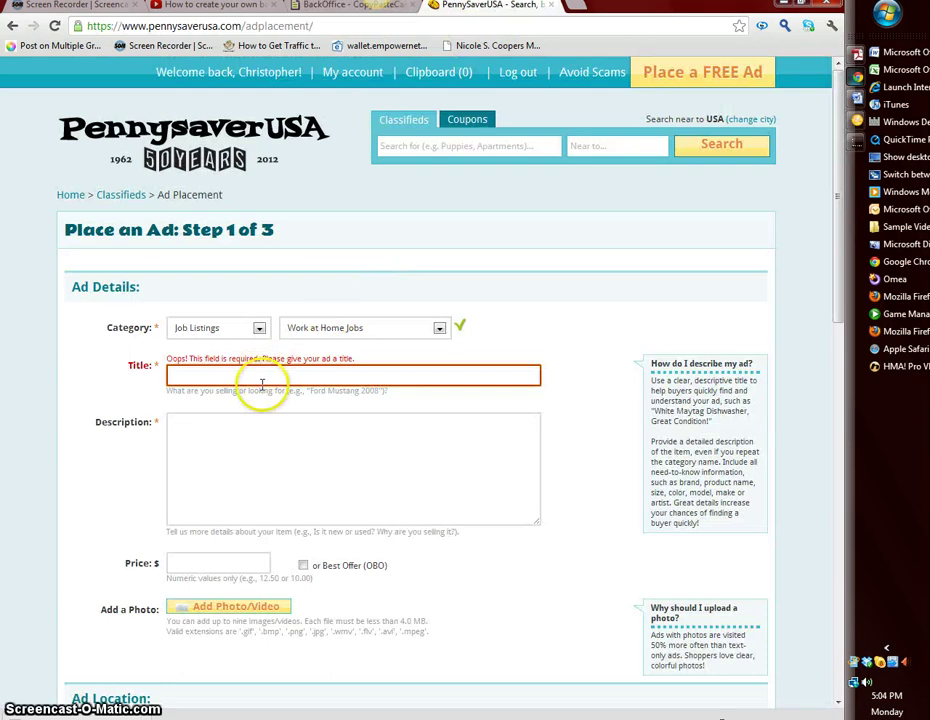
pyautogui.hotkey('ctrl', 'v')
# Paste the CopyPasteCash ad body, with its tracked link, into the Description box
pyautogui.click(250, 441)
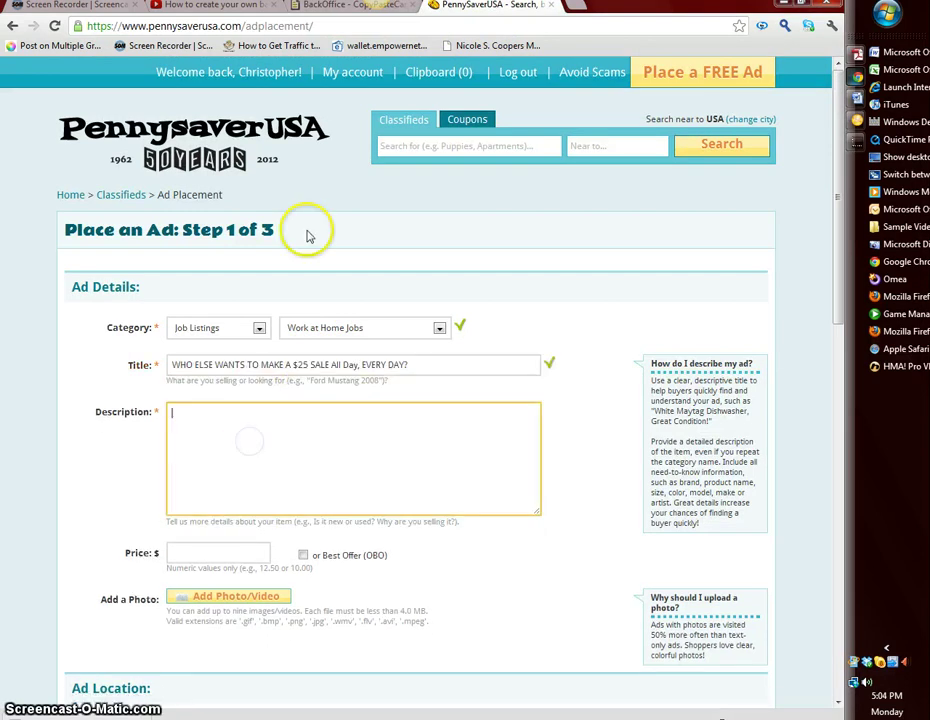
pyautogui.click(335, 6)
pyautogui.click(316, 410)
pyautogui.hotkey('ctrl', 'a')
pyautogui.hotkey('ctrl', 'c')
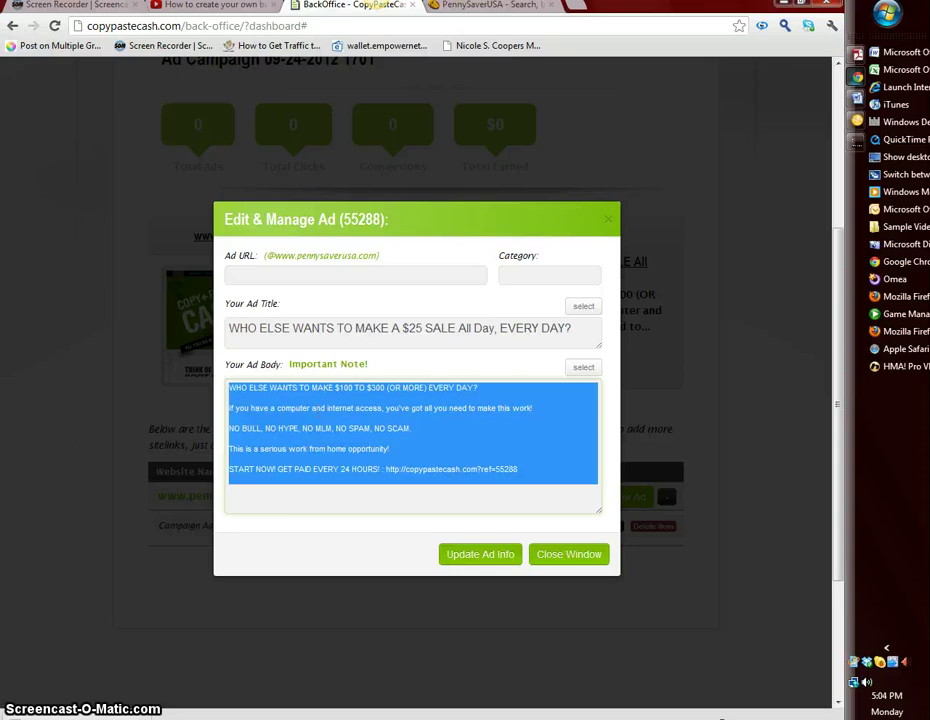
pyautogui.click(475, 8)
pyautogui.click(321, 450)
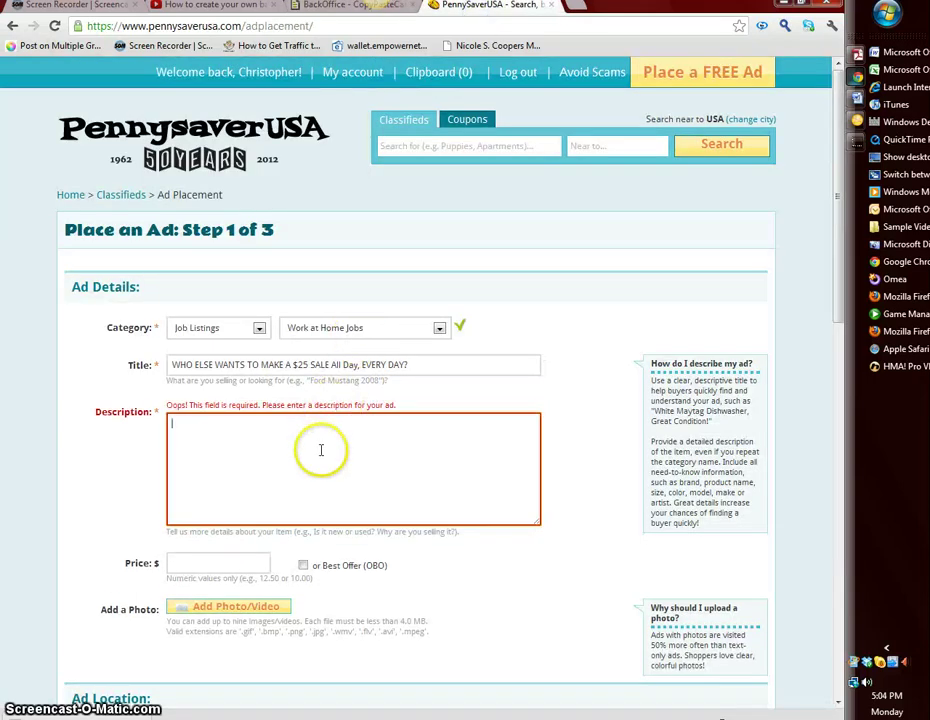
pyautogui.hotkey('ctrl', 'v')
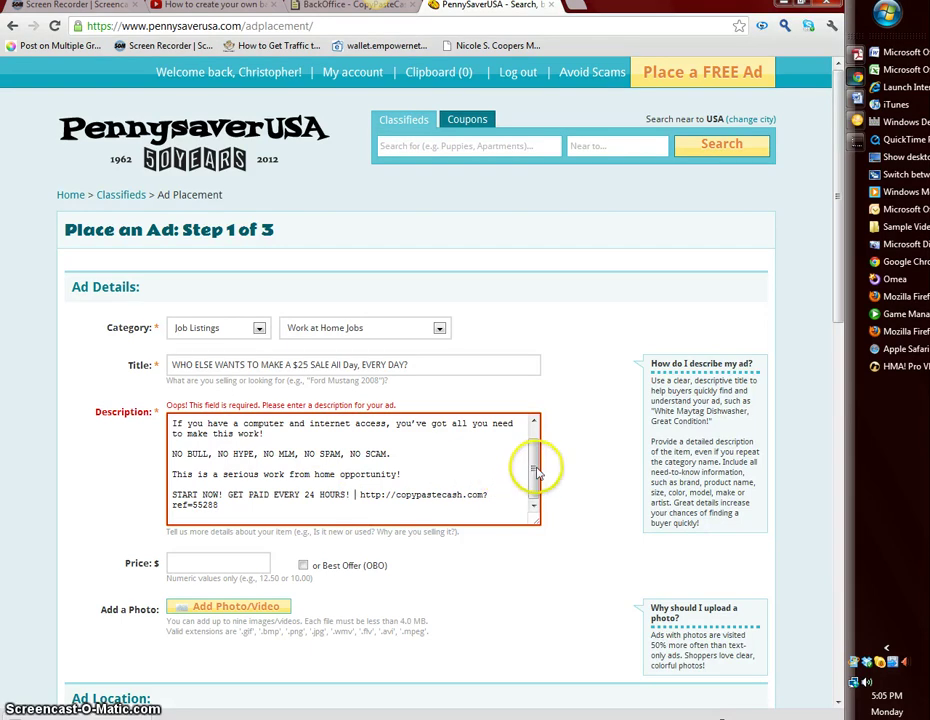
# Choose cash2.jpg as the ad's photo and start uploading it
pyautogui.scroll(1, 530, 460)
pyautogui.scroll(-1, 476, 547)
pyautogui.scroll(-1, 236, 586)
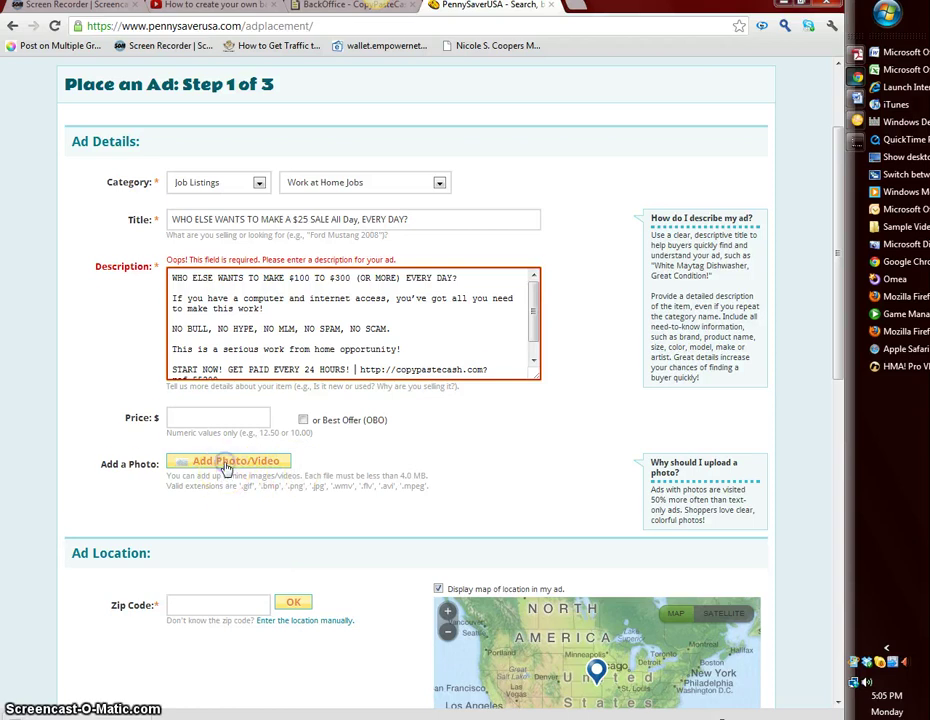
pyautogui.click(227, 468)
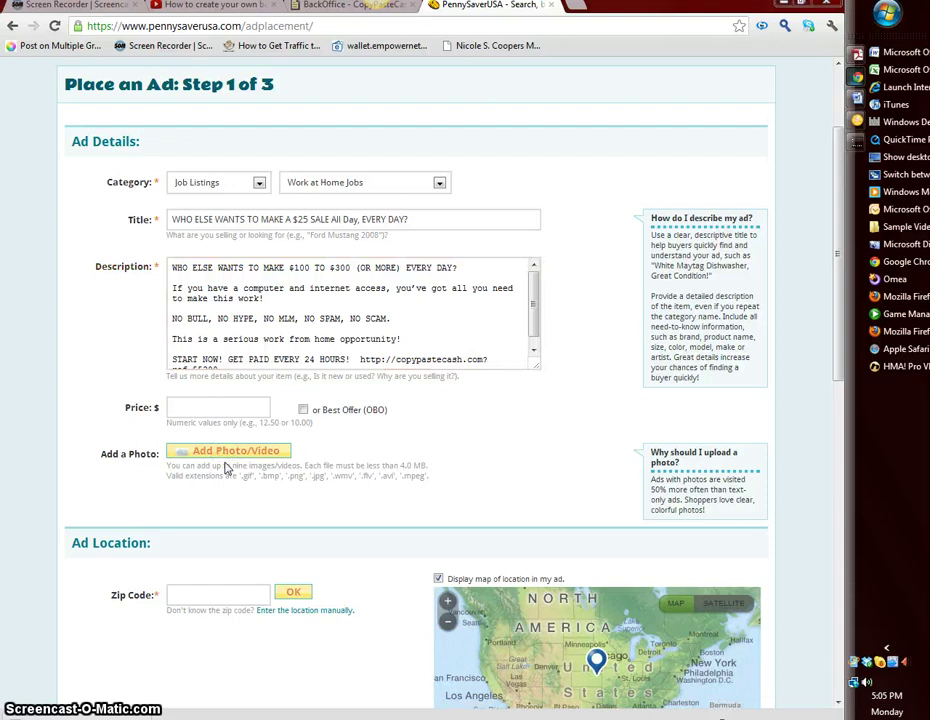
pyautogui.click(227, 462)
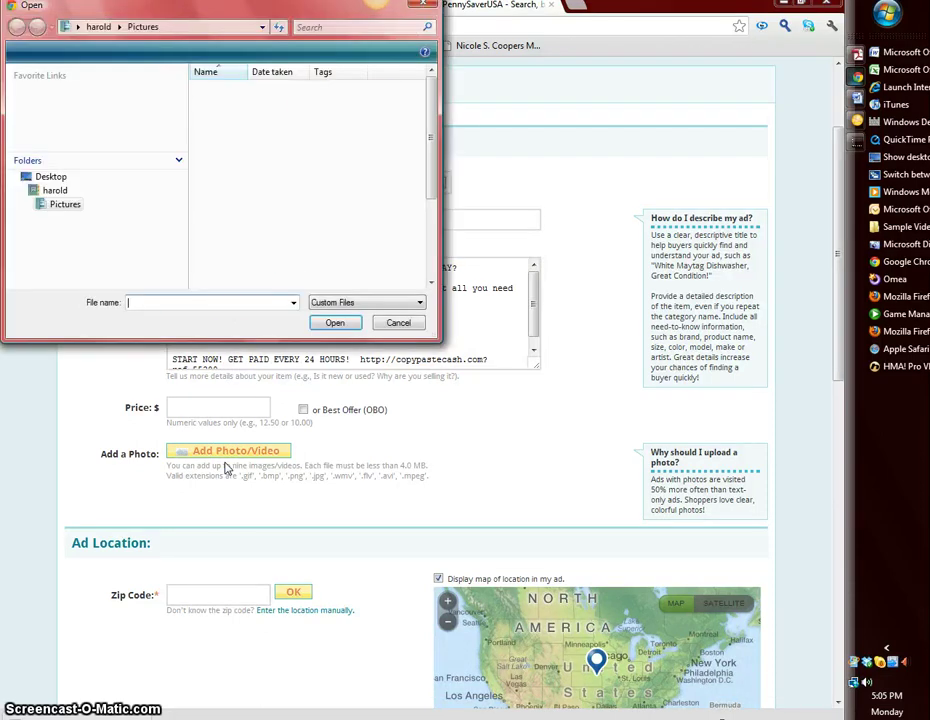
pyautogui.write('cash')
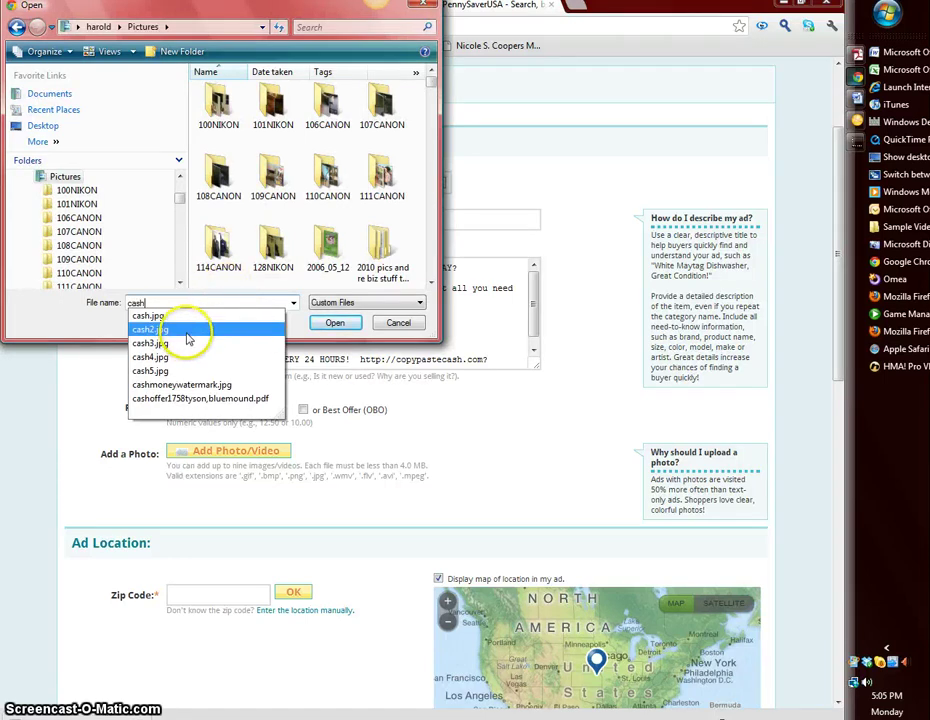
pyautogui.click(187, 329)
pyautogui.click(331, 323)
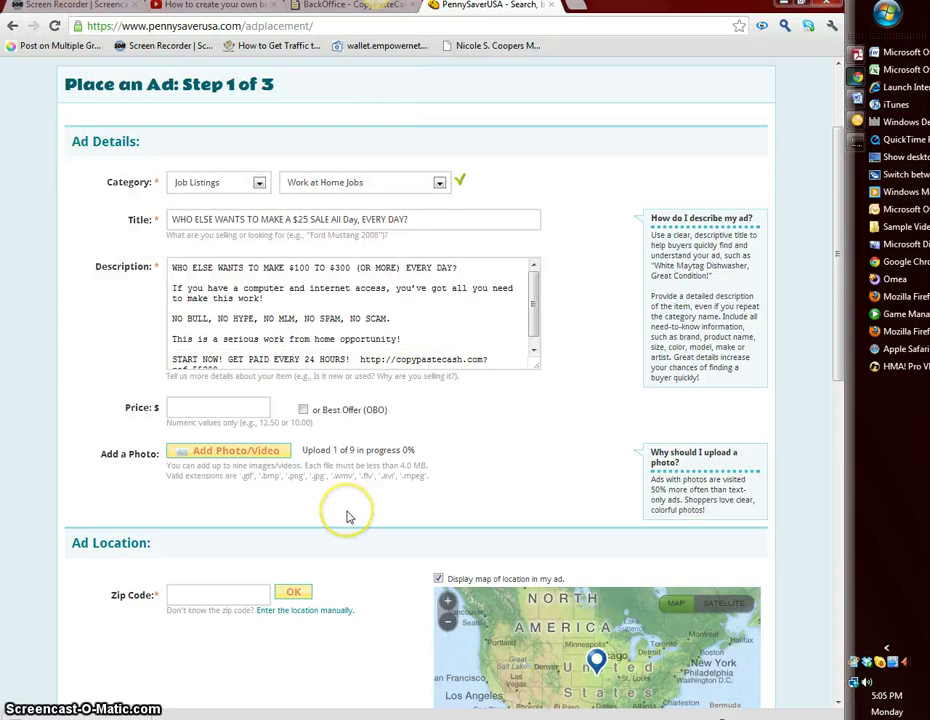
# Set the ad location to zip 76014 (Arlington, TX) and continue to Step 2
pyautogui.scroll(-3, 350, 598)
pyautogui.scroll(1, 345, 590)
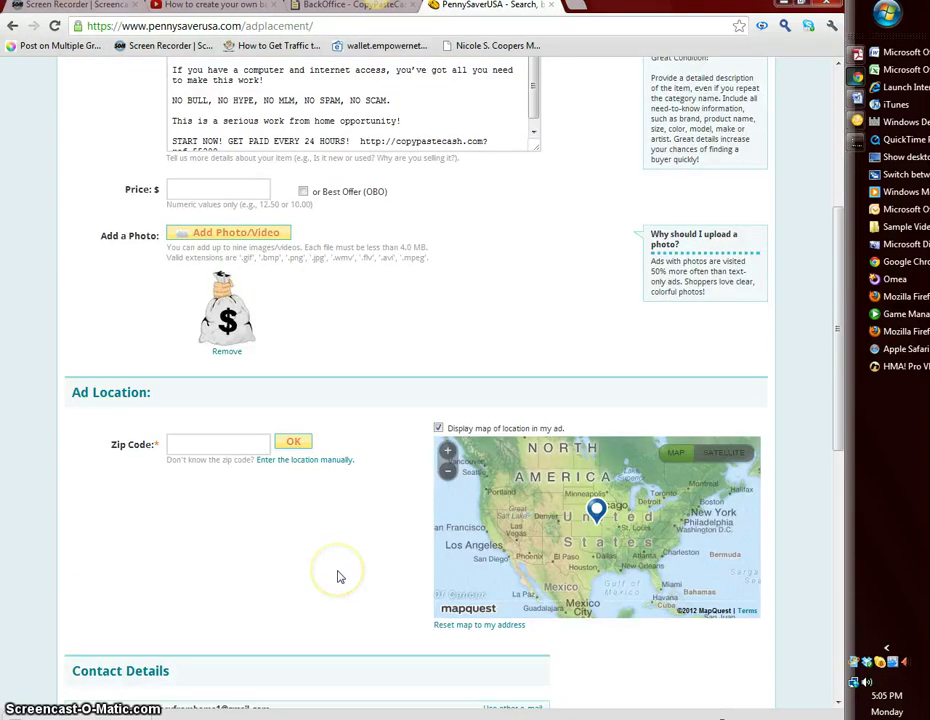
pyautogui.scroll(2, 339, 577)
pyautogui.scroll(-4, 338, 577)
pyautogui.scroll(-6, 311, 575)
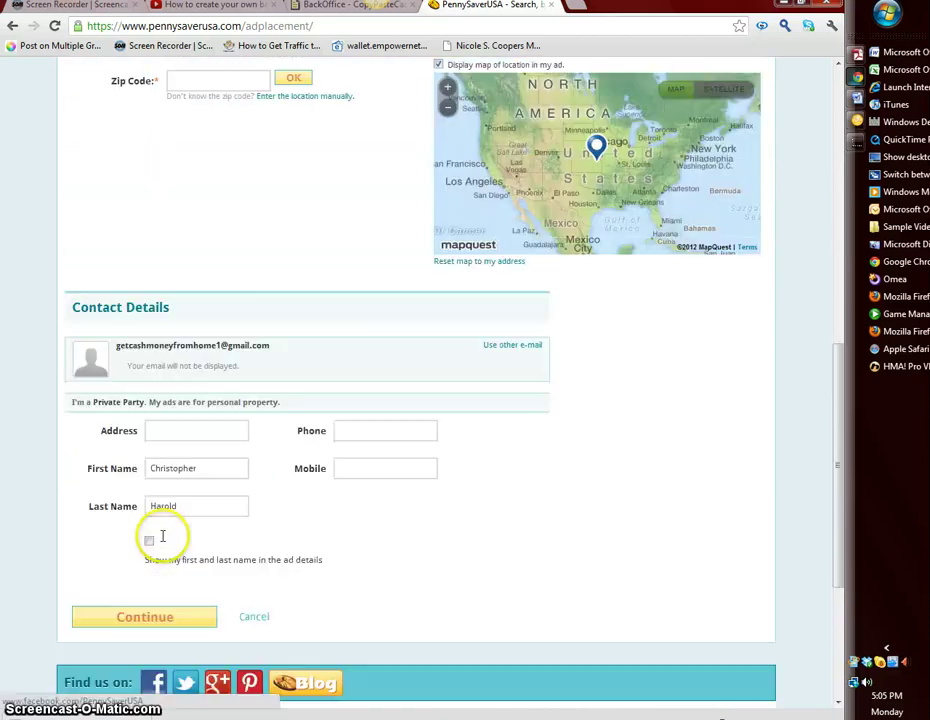
pyautogui.scroll(-1, 162, 550)
pyautogui.scroll(3, 180, 380)
pyautogui.click(193, 298)
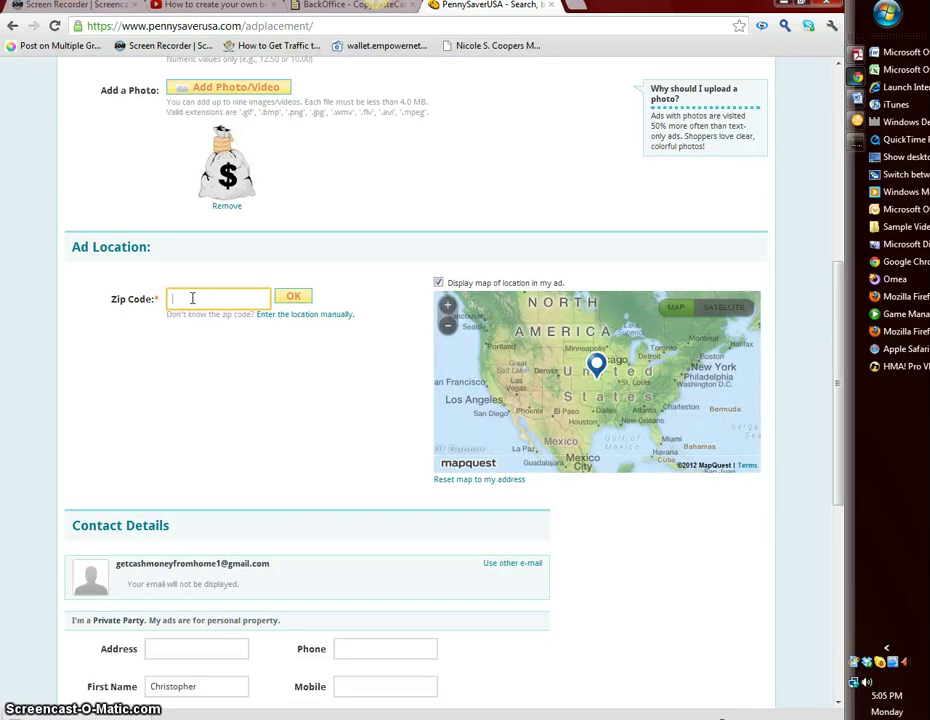
pyautogui.write('75208')
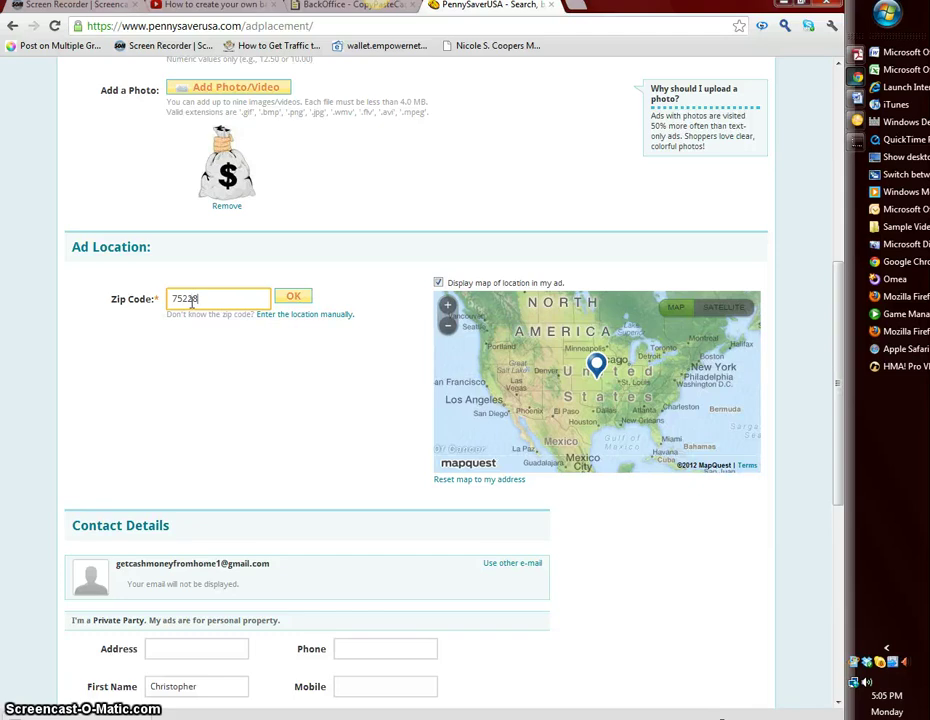
pyautogui.press('BackSpace')
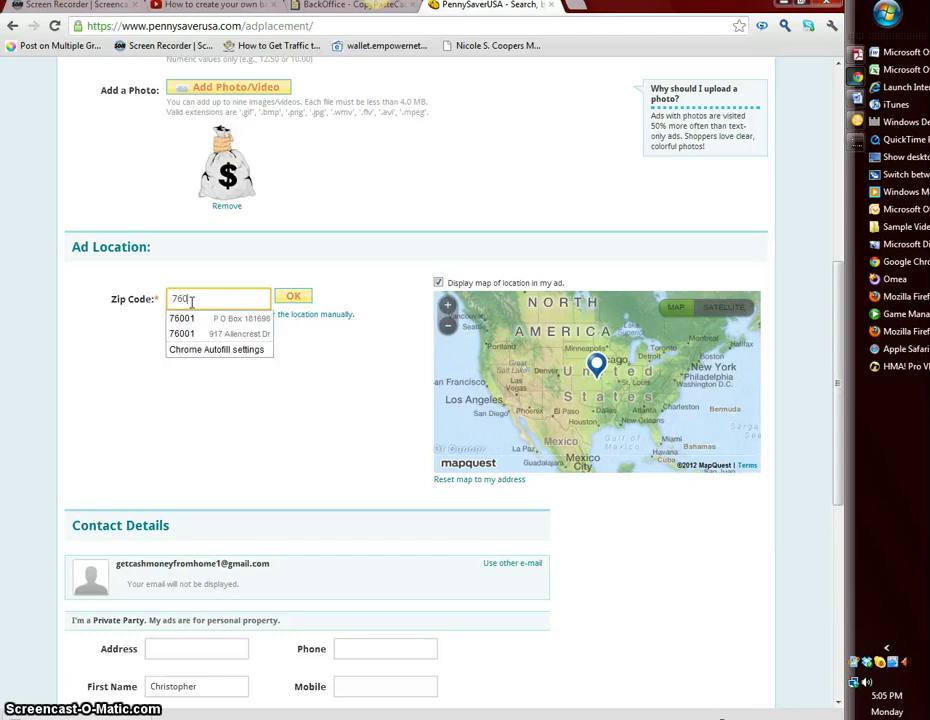
pyautogui.write('14')
pyautogui.click(285, 299)
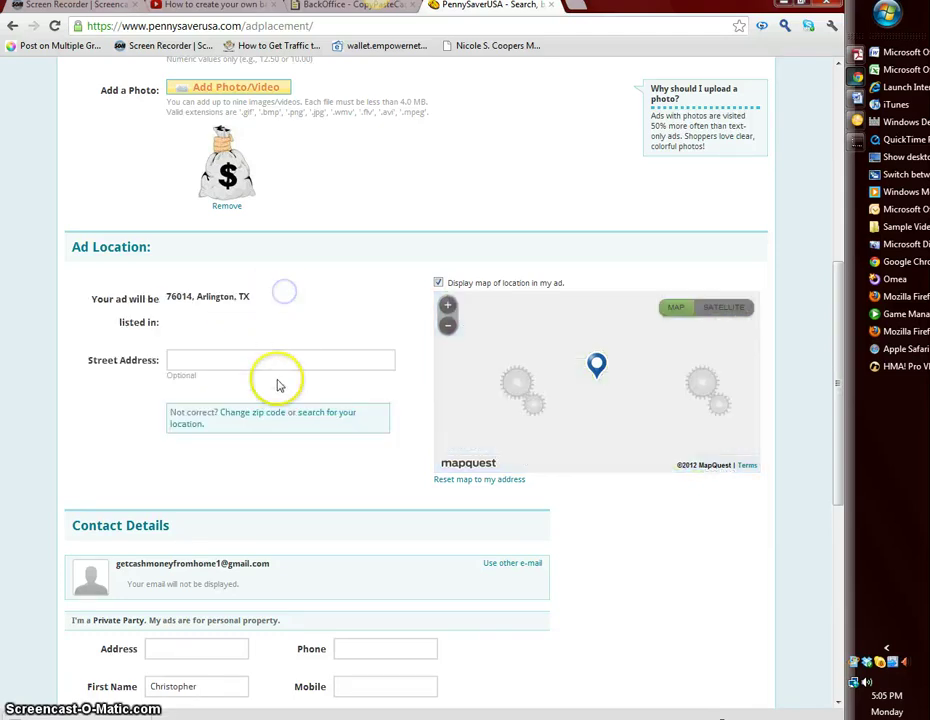
pyautogui.scroll(-4, 277, 477)
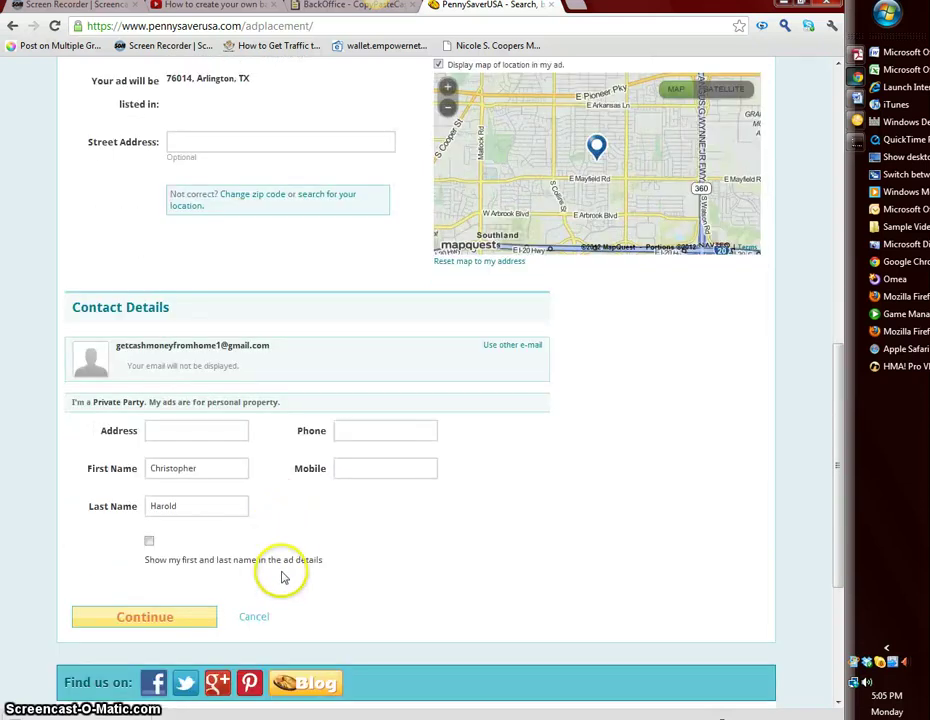
pyautogui.click(153, 620)
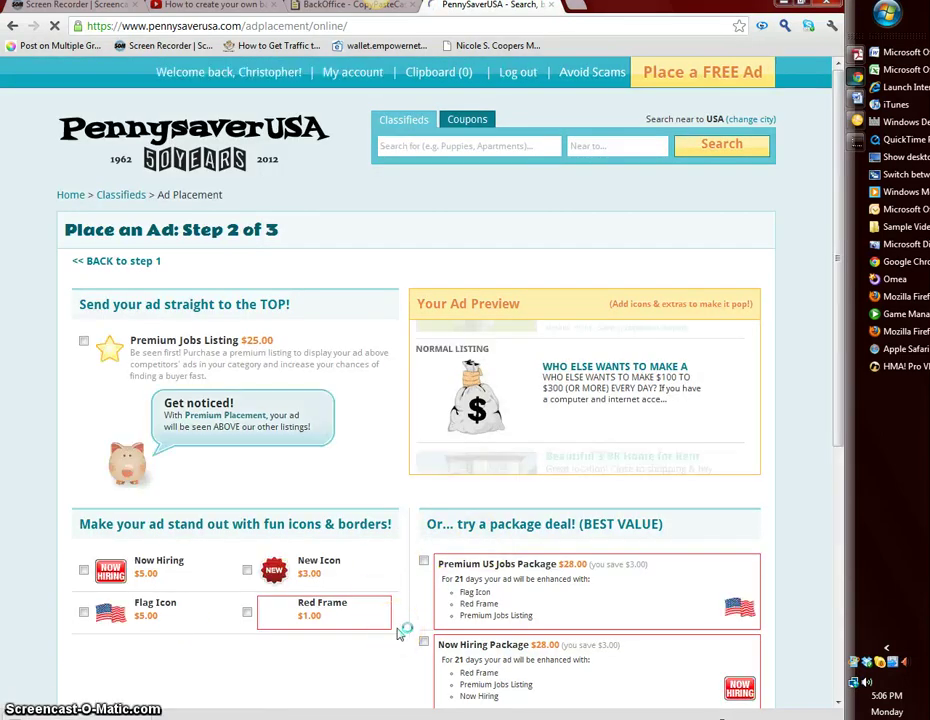
# Continue past Step 2 without paid upgrades to confirm the free ad
pyautogui.scroll(-3, 397, 633)
pyautogui.click(190, 550)
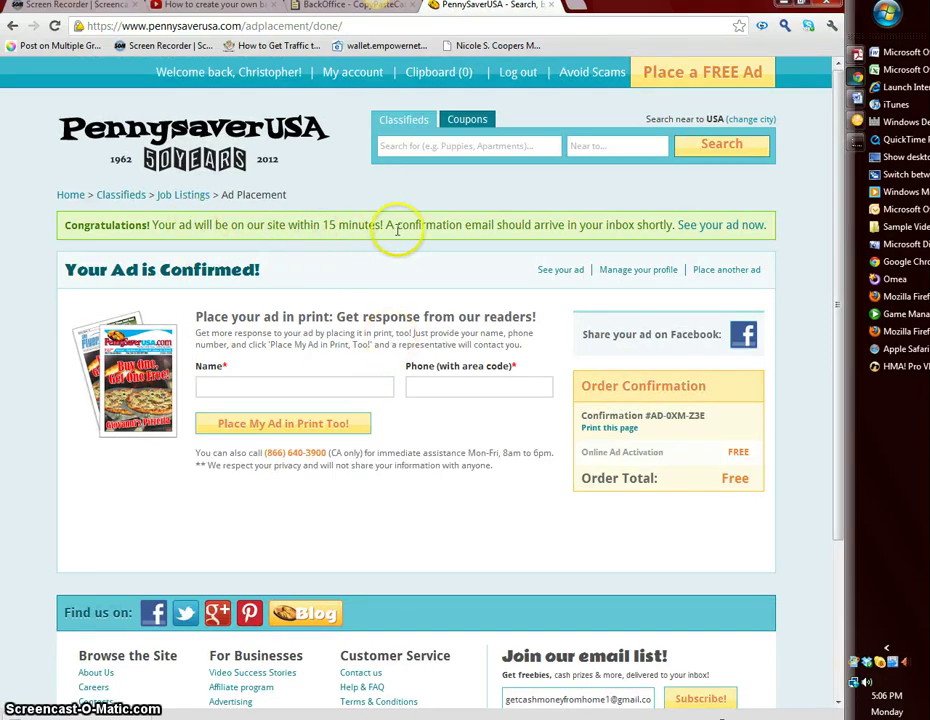
# Open the live $25 SALE listing from the confirmation banner
pyautogui.click(708, 226)
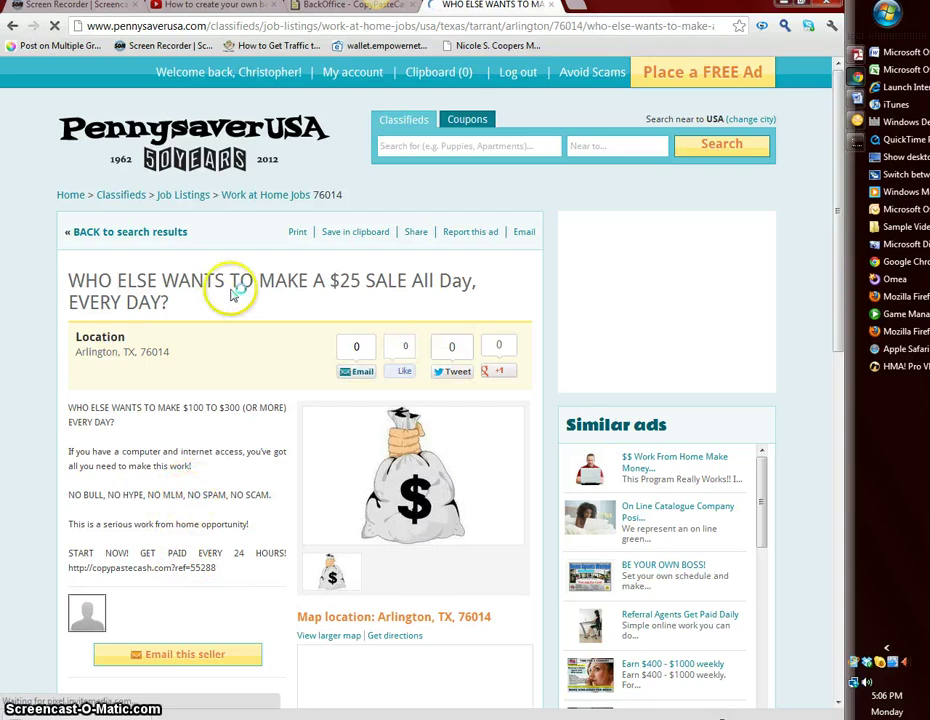
pyautogui.doubleClick(327, 26)
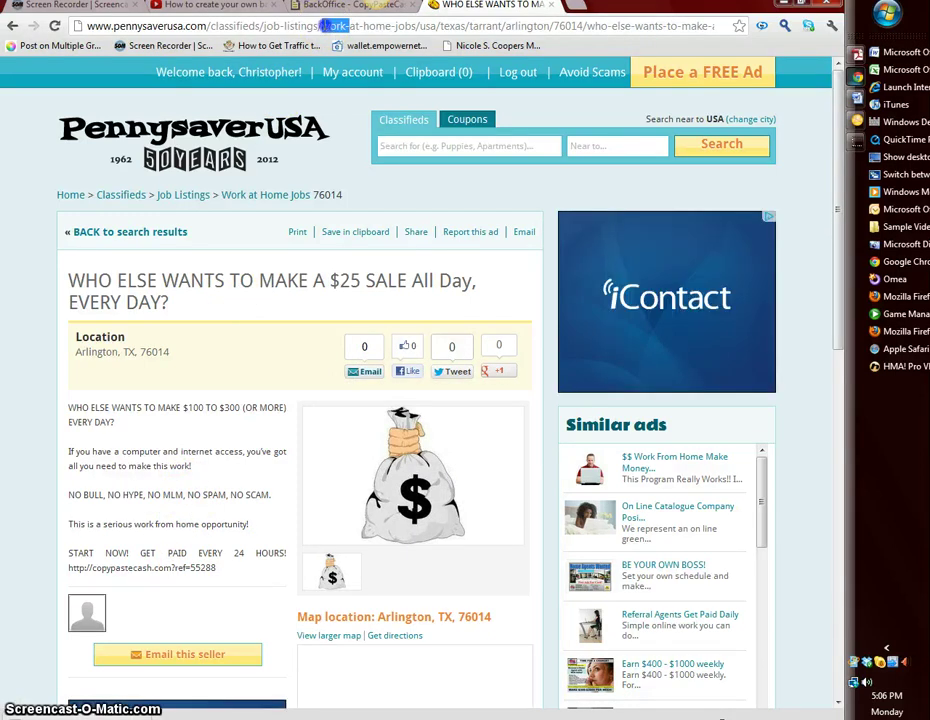
# Save the live listing URL and category Jobs on ad 55288
pyautogui.moveTo(327, 26); pyautogui.dragTo(327, 33)
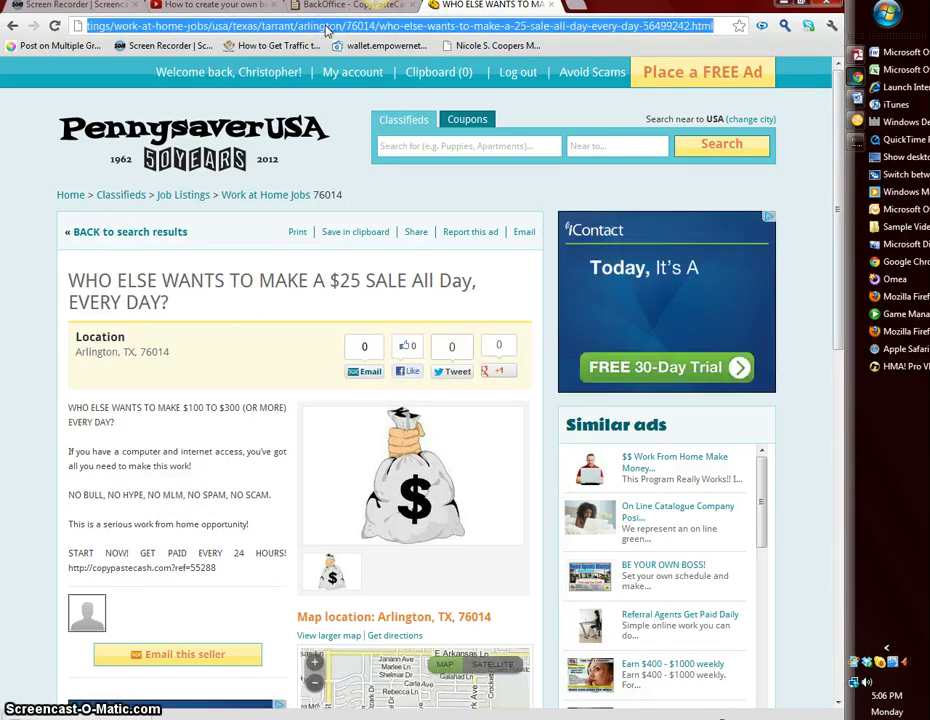
pyautogui.click(330, 6)
pyautogui.click(289, 273)
pyautogui.hotkey('ctrl', 'v')
pyautogui.click(518, 274)
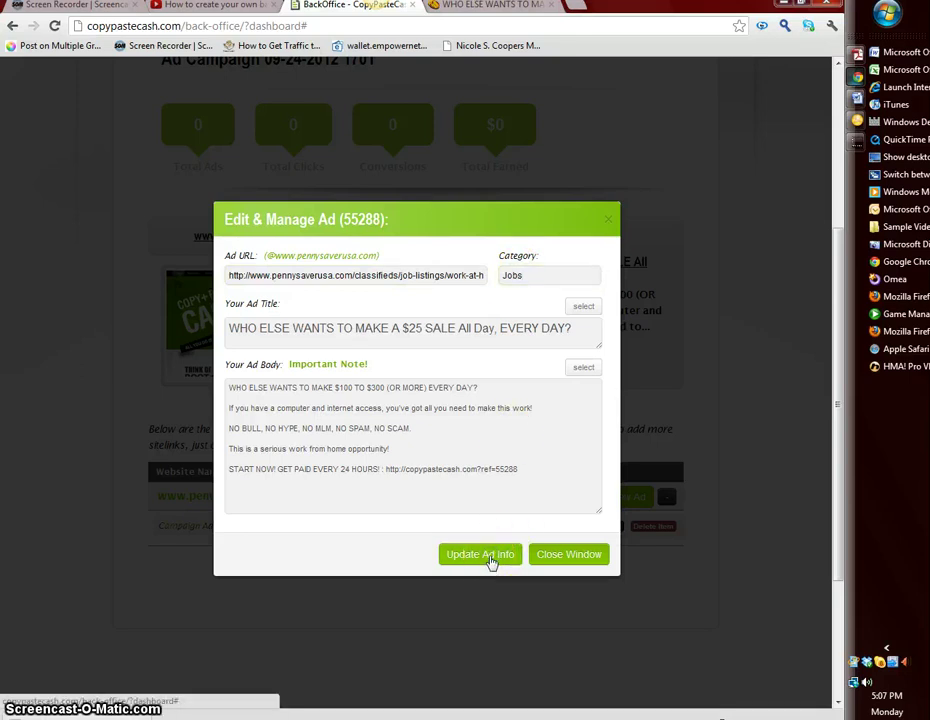
pyautogui.click(480, 555)
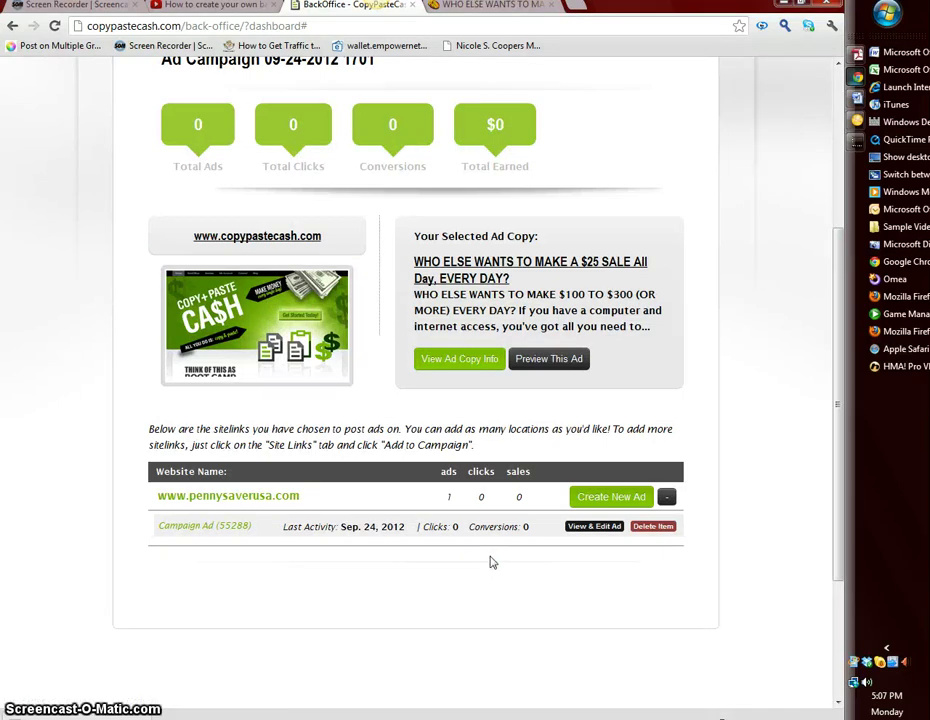
pyautogui.scroll(1, 492, 563)
pyautogui.moveTo(492, 560); pyautogui.dragTo(494, 634)
pyautogui.scroll(3, 494, 634)
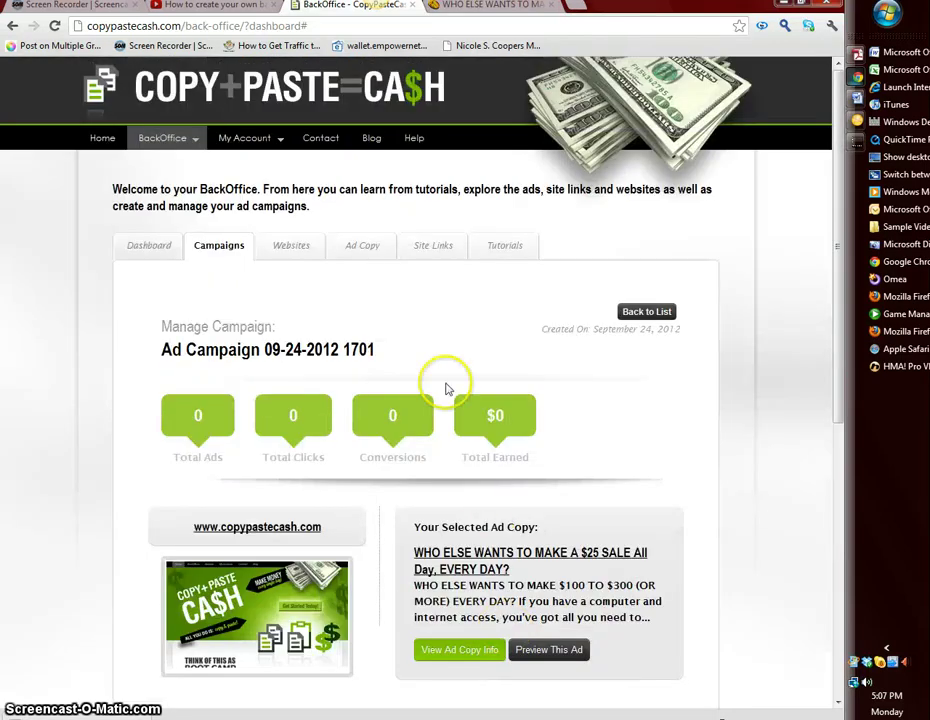
pyautogui.click(425, 247)
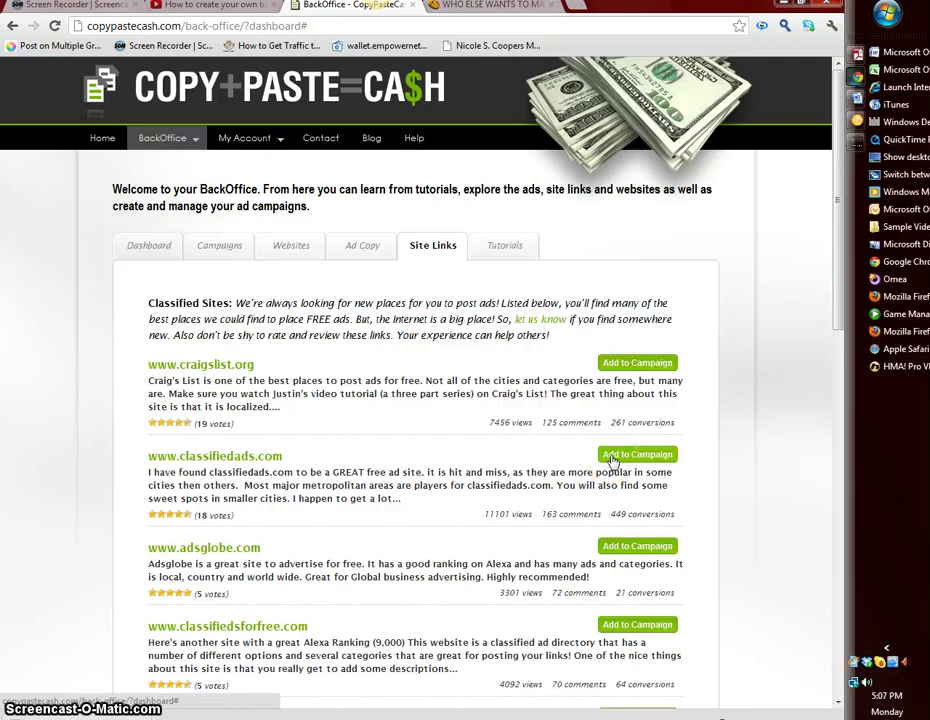
pyautogui.scroll(-2, 480, 468)
pyautogui.scroll(2, 460, 430)
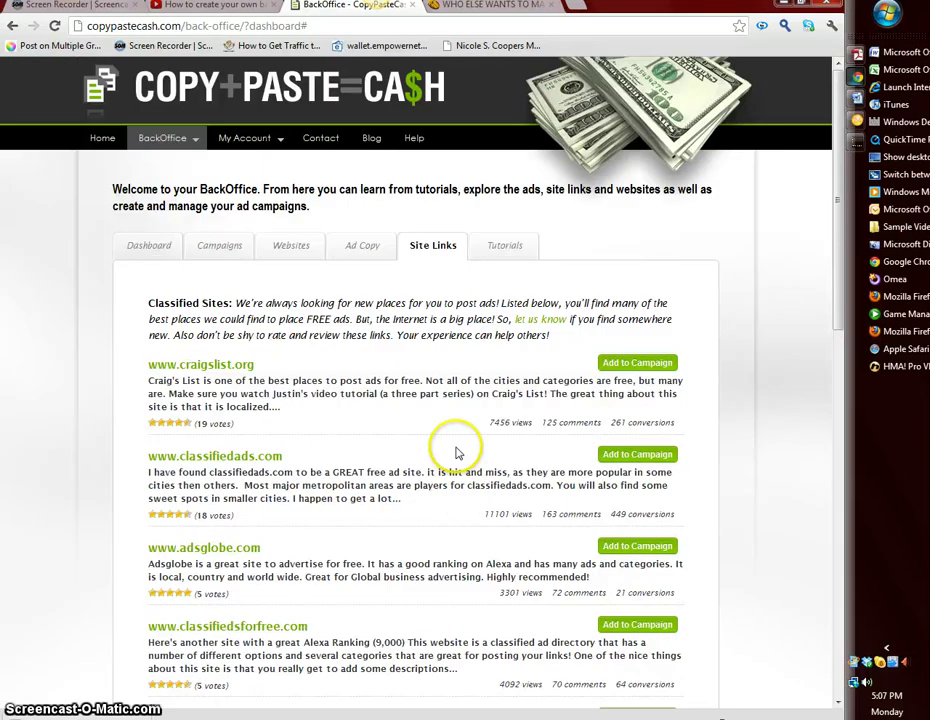
pyautogui.click(618, 458)
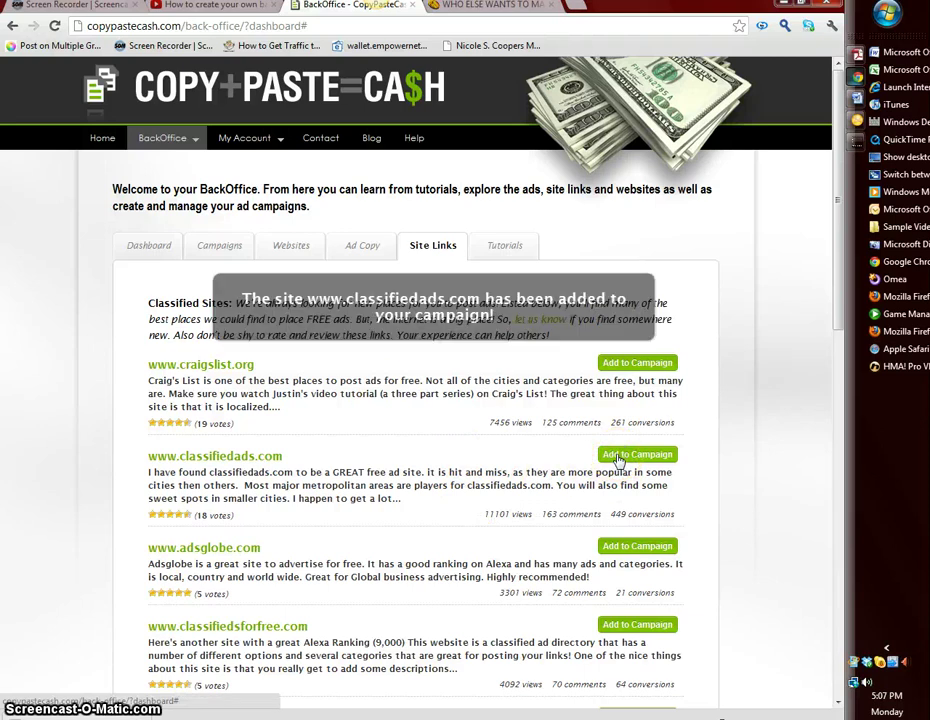
pyautogui.click(224, 246)
pyautogui.scroll(-3, 717, 497)
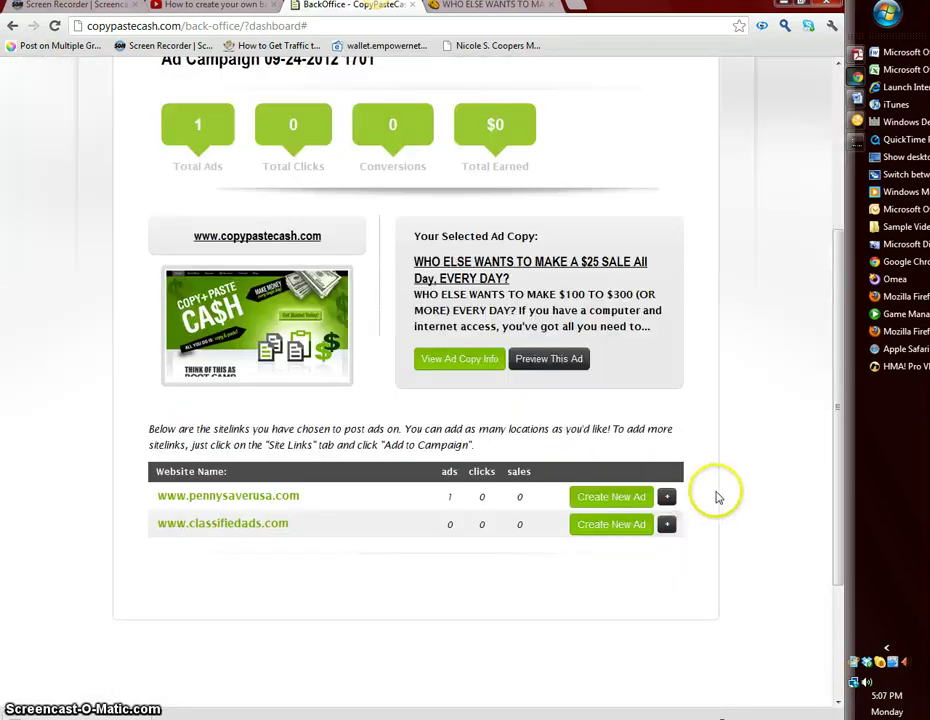
# Create a classifiedads.com ad with a generated MAKE CASH TODAY!! tracked link
pyautogui.click(645, 529)
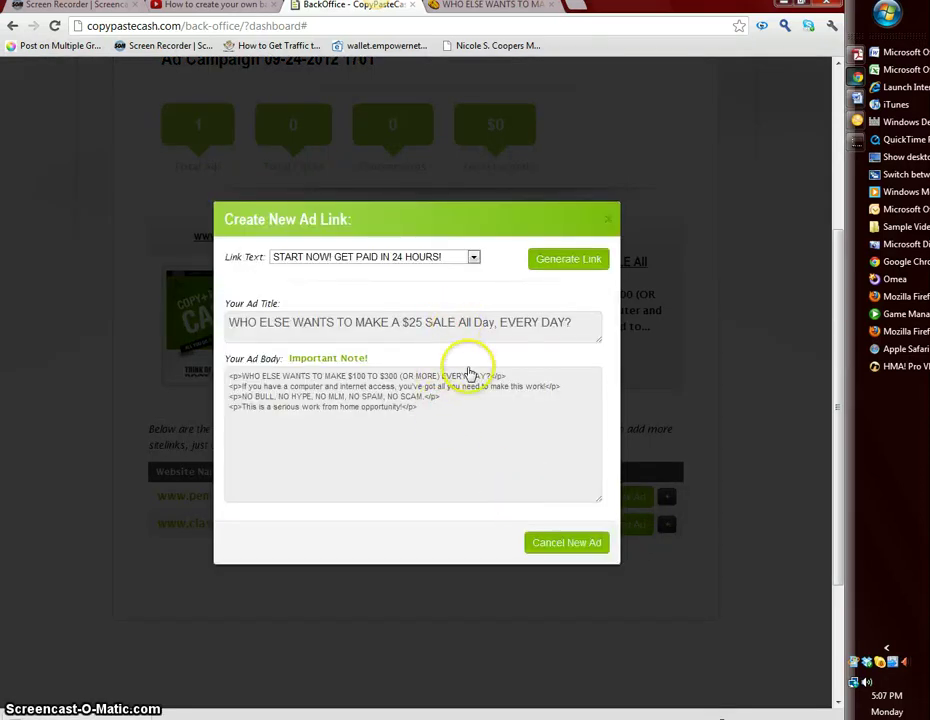
pyautogui.click(474, 258)
pyautogui.click(409, 329)
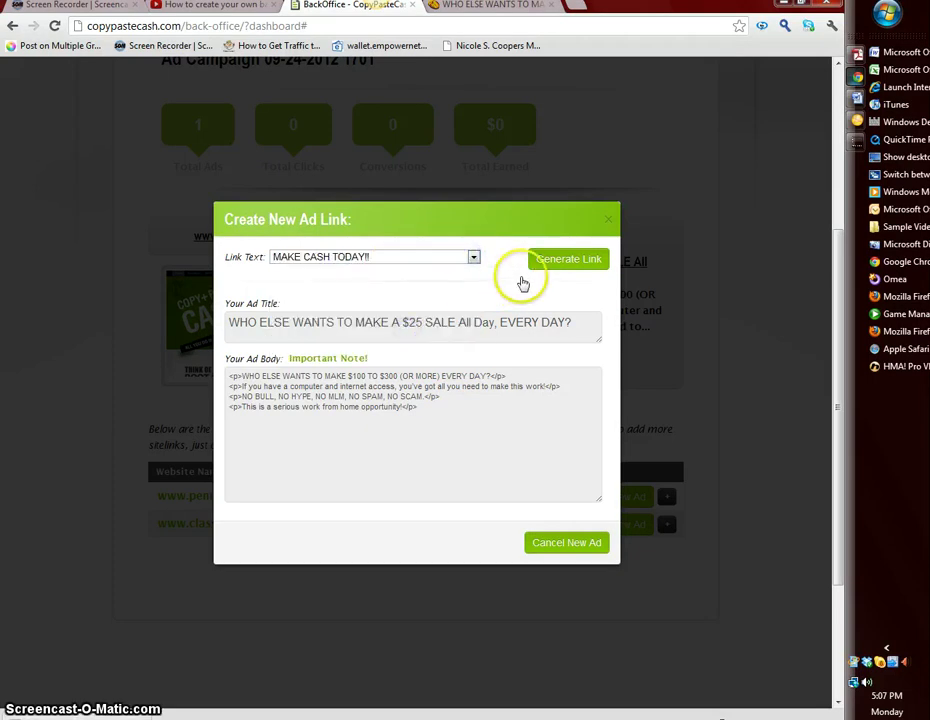
pyautogui.click(569, 259)
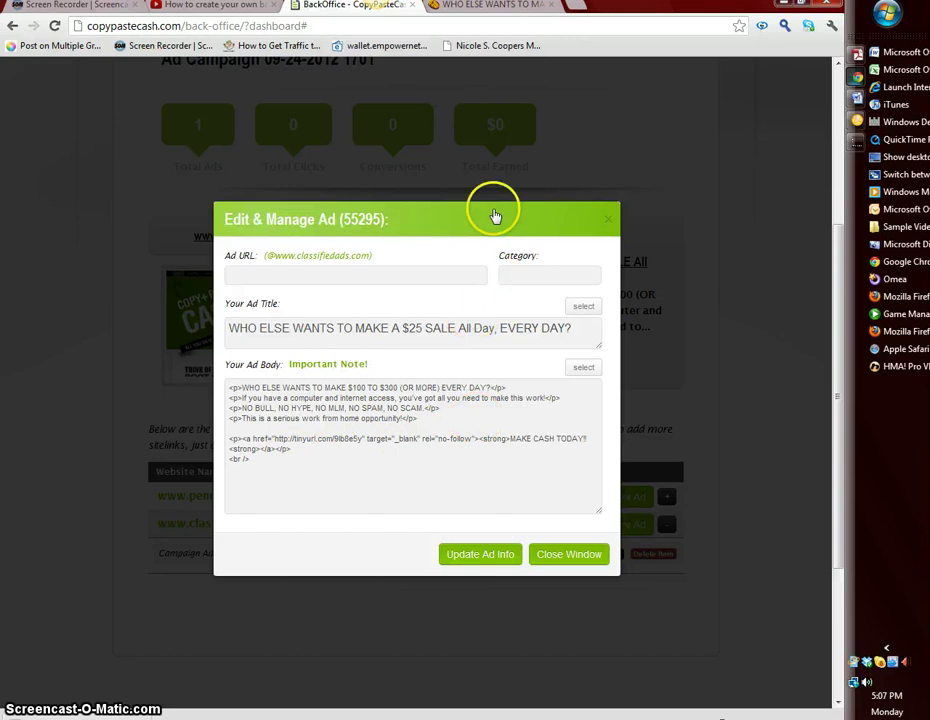
pyautogui.click(478, 8)
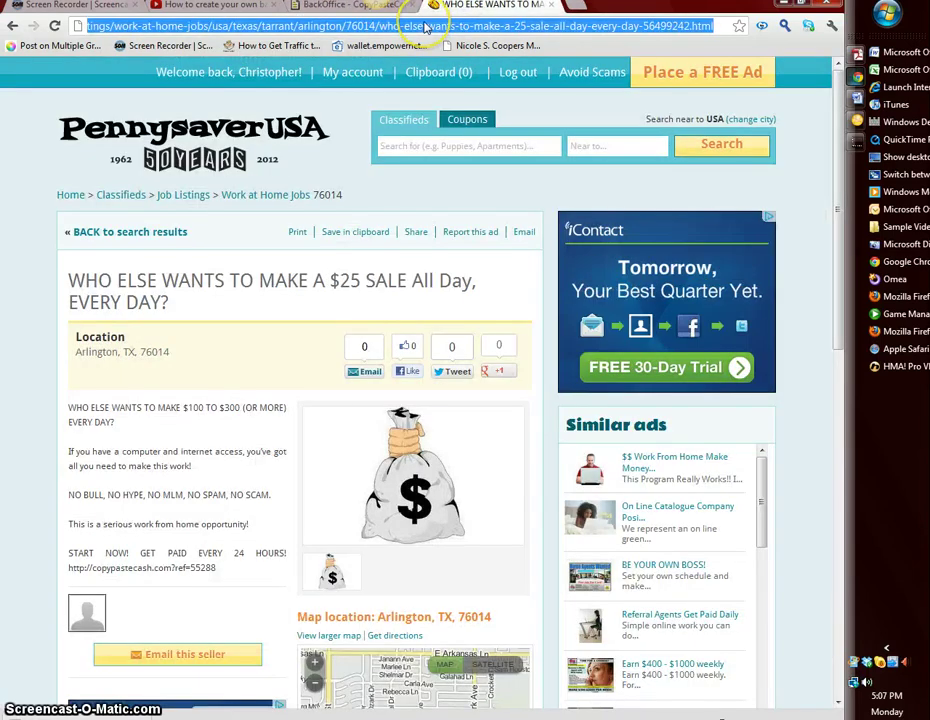
# Load classifiedads.com and start a free Dallas - Fort Worth ad in the Jobs category
pyautogui.write('cal')
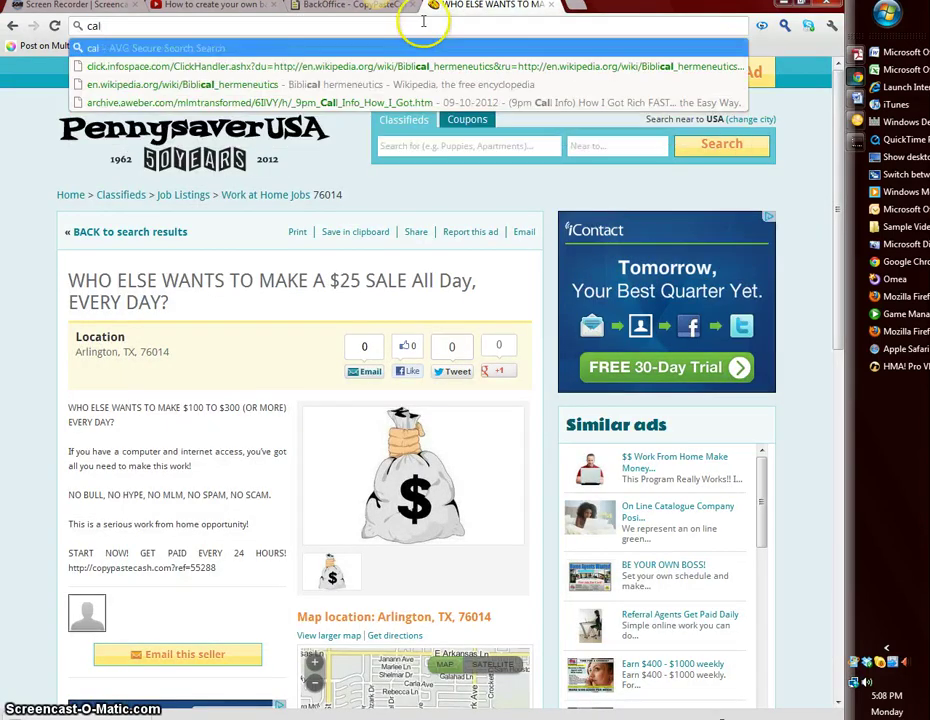
pyautogui.press('BackSpace')
pyautogui.press('BackSpace')
pyautogui.write('la')
pyautogui.press('Return')
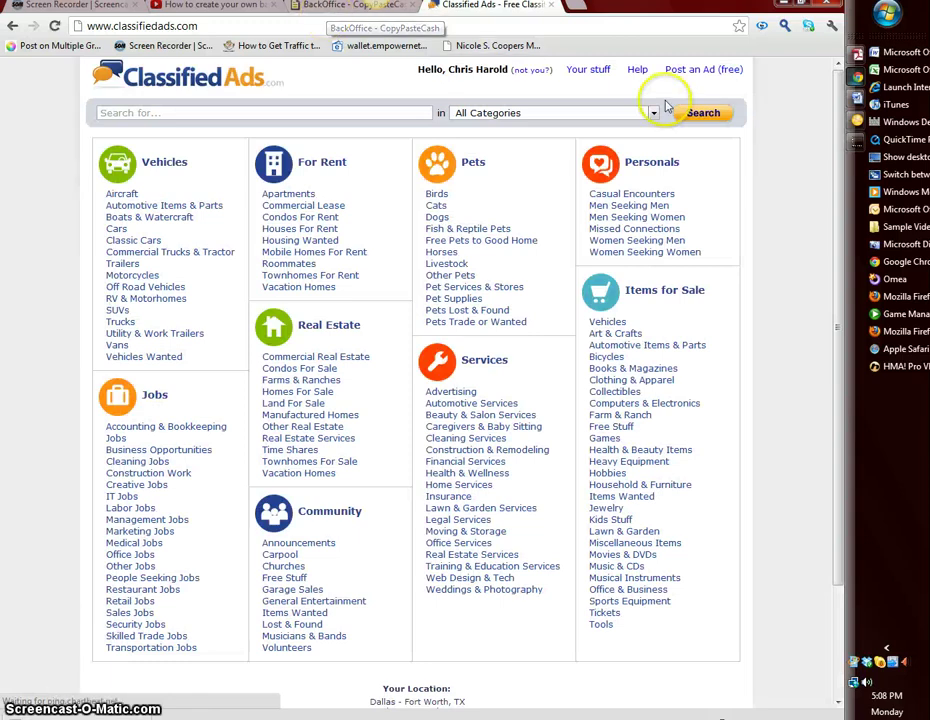
pyautogui.click(704, 72)
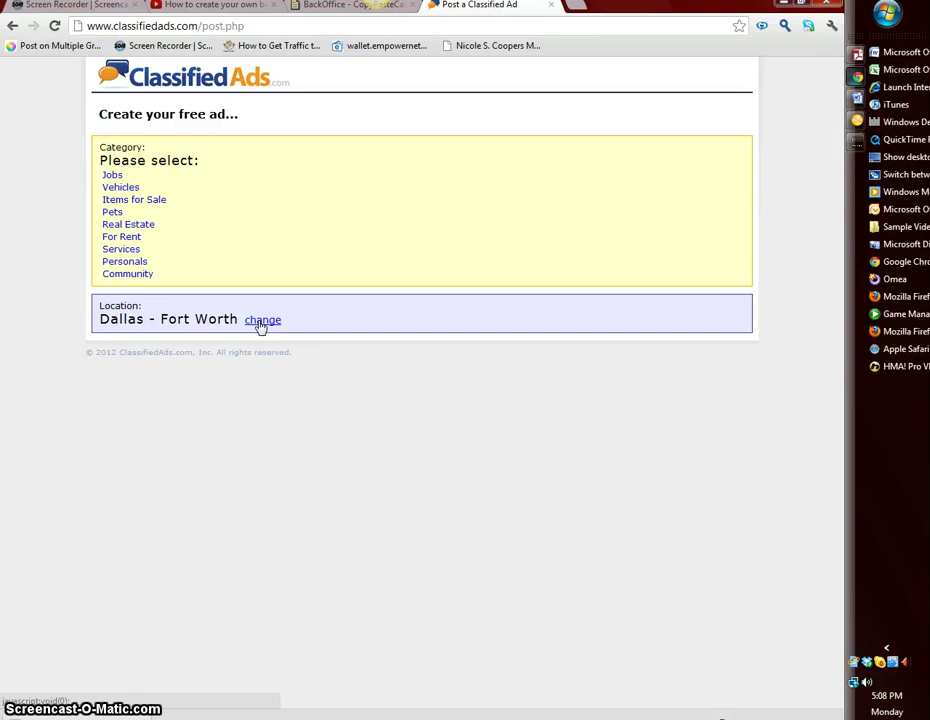
pyautogui.click(114, 176)
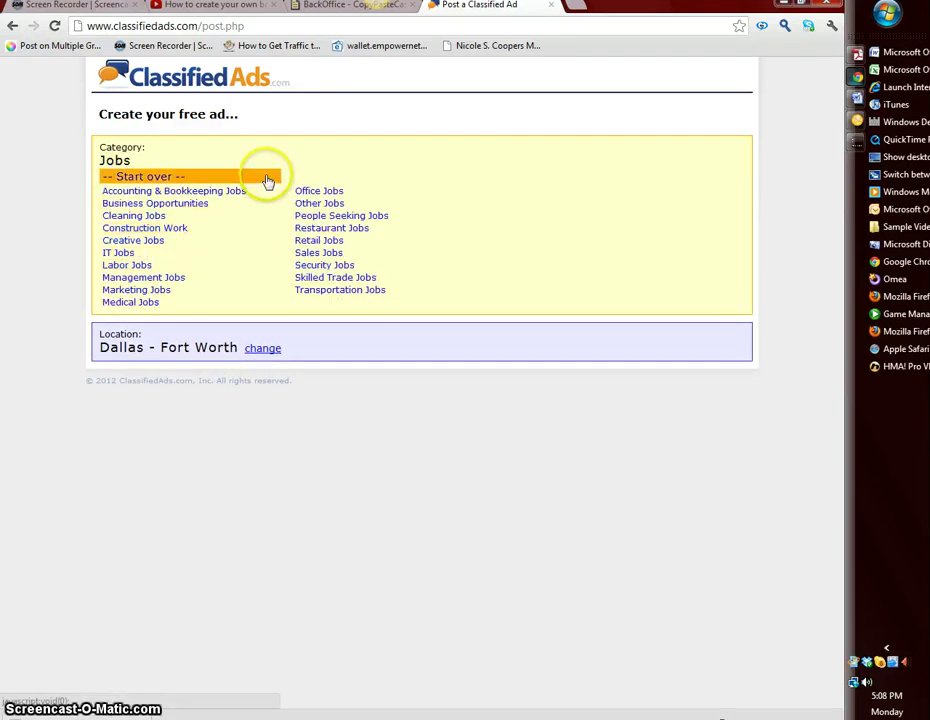
# File the ad under the Sales Jobs subcategory
pyautogui.click(301, 6)
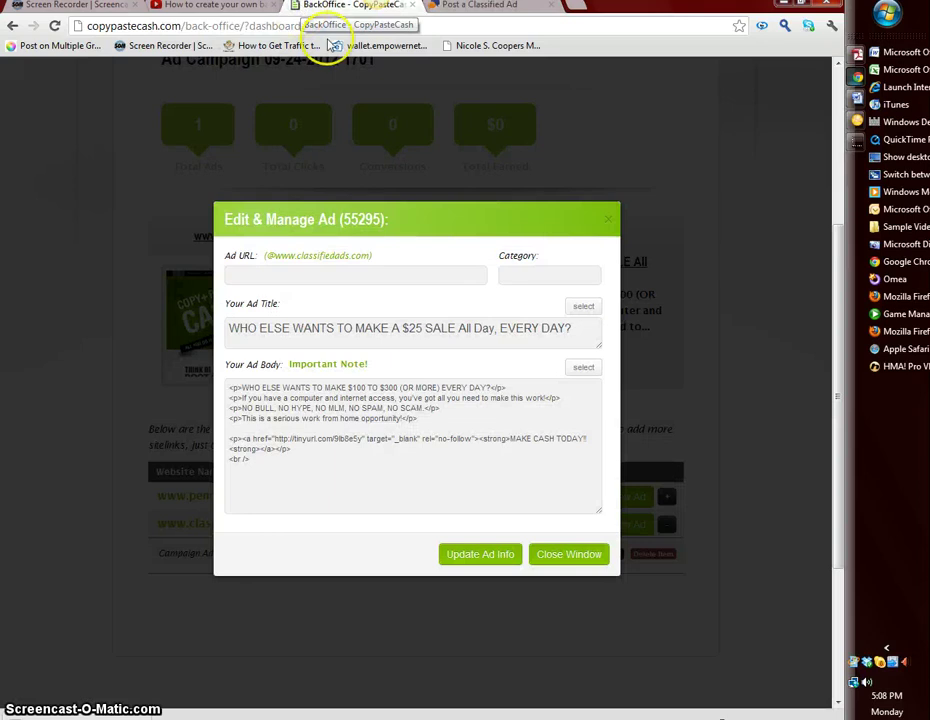
pyautogui.click(468, 6)
pyautogui.click(316, 256)
pyautogui.click(293, 253)
pyautogui.click(216, 251)
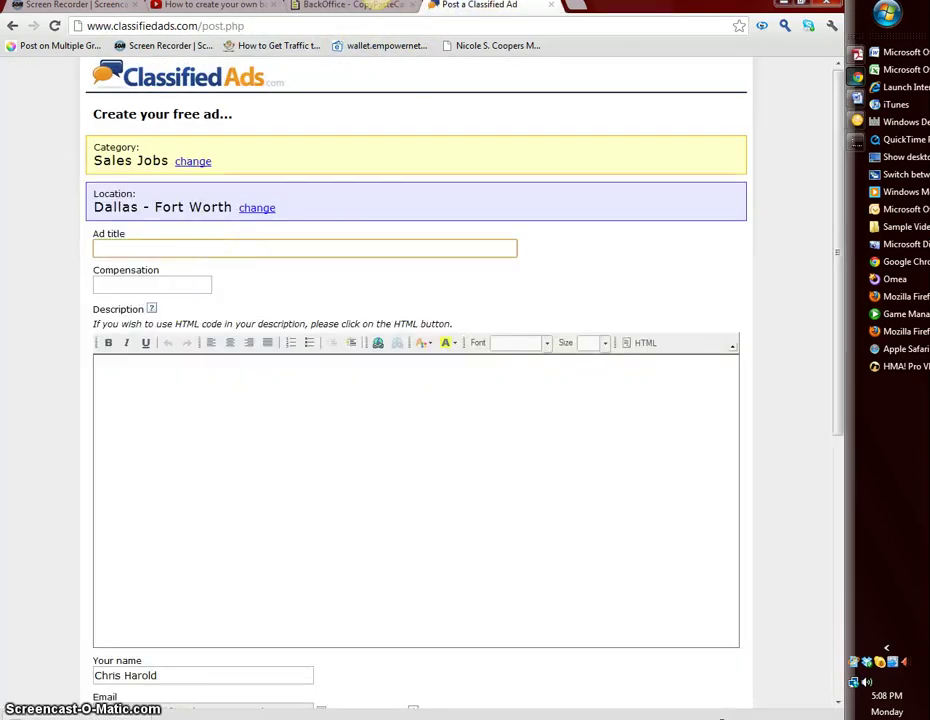
# Copy the $25 SALE title from CopyPasteCash into the Ad title field
pyautogui.click(310, 6)
pyautogui.doubleClick(337, 334)
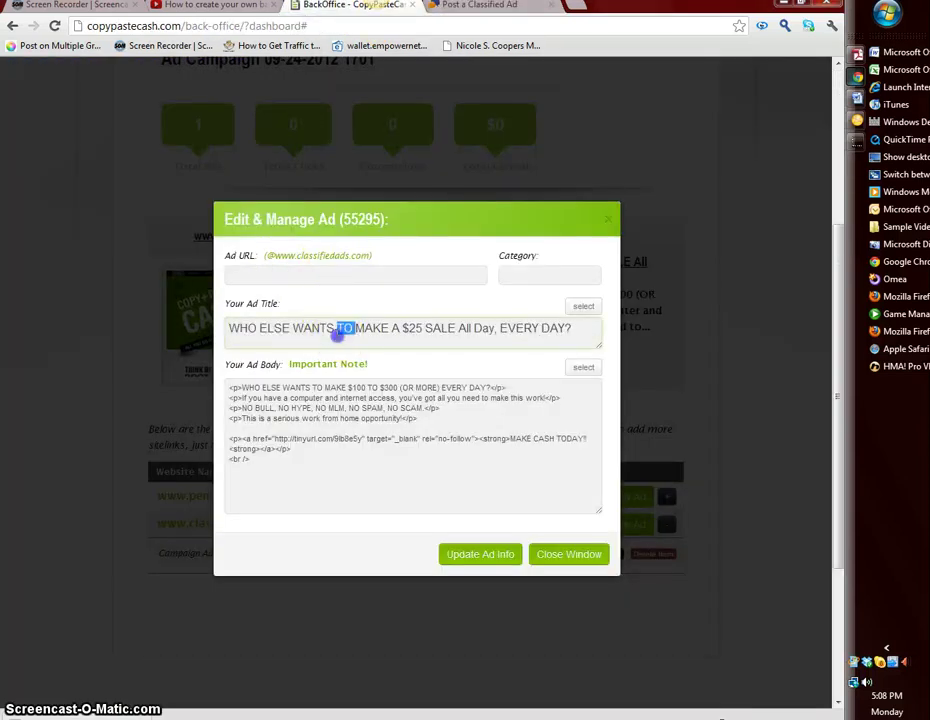
pyautogui.tripleClick(337, 330)
pyautogui.hotkey('ctrl', 'c')
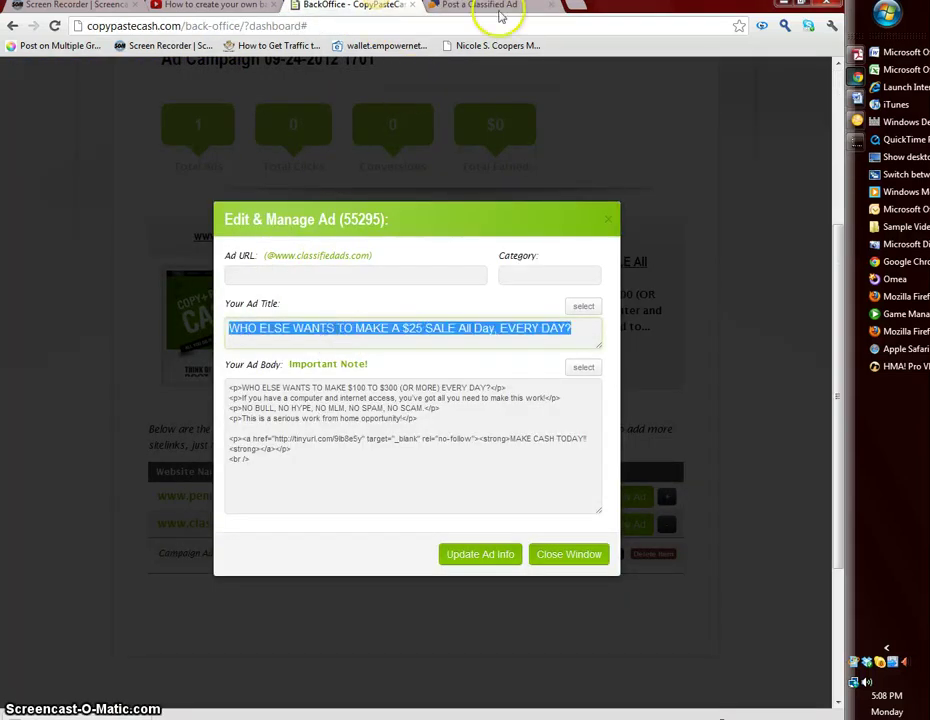
pyautogui.click(475, 5)
pyautogui.click(237, 252)
pyautogui.hotkey('ctrl', 'v')
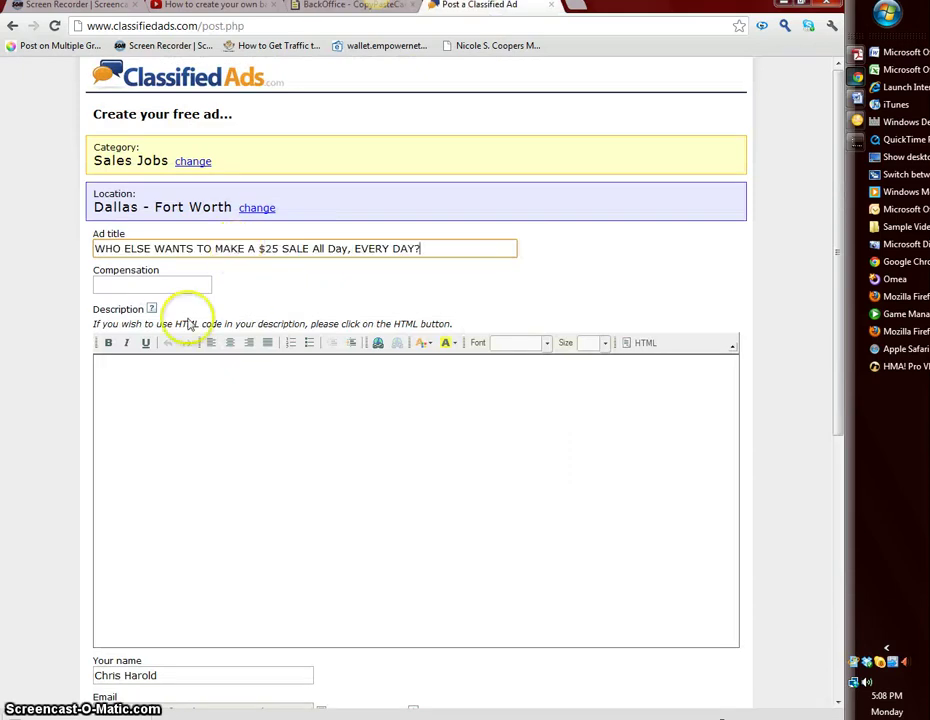
# Switch the description to HTML and paste in the ad body with the MAKE CASH TODAY!! link
pyautogui.click(165, 408)
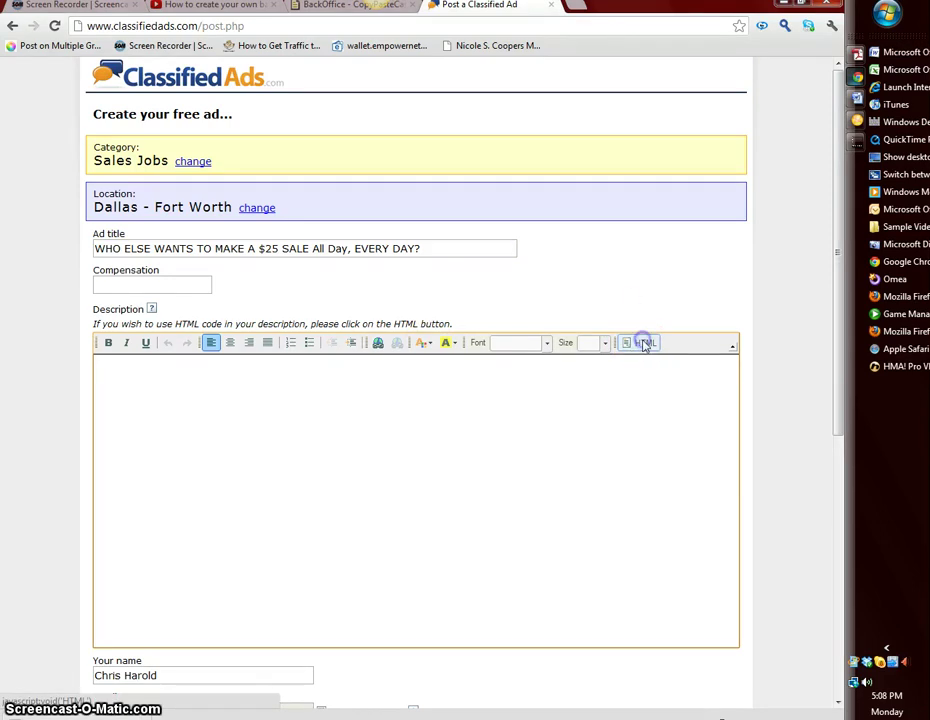
pyautogui.click(645, 343)
pyautogui.click(315, 8)
pyautogui.click(307, 326)
pyautogui.click(305, 420)
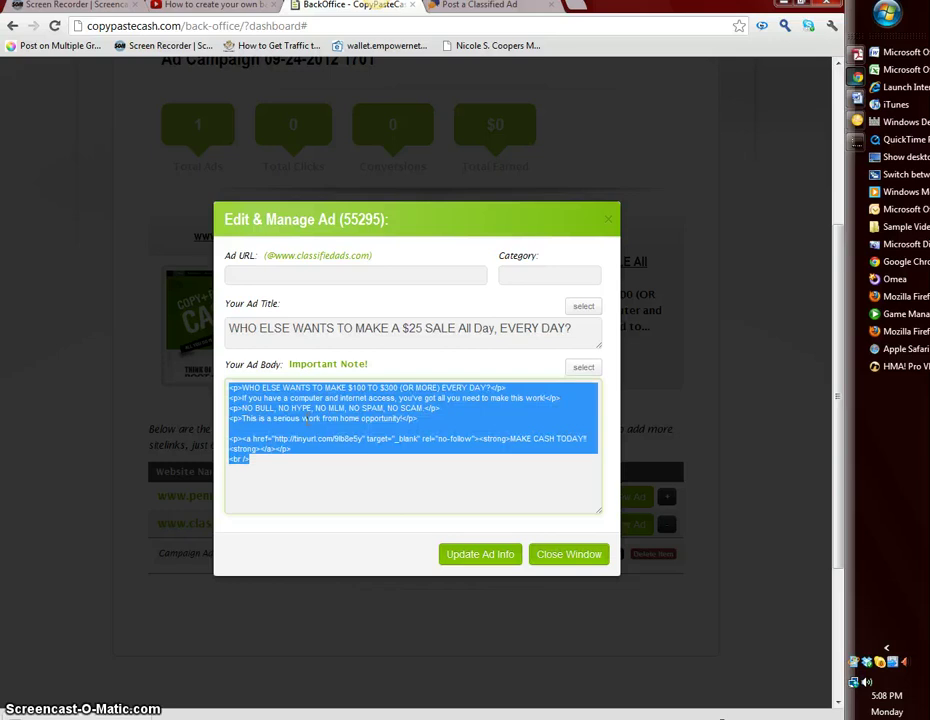
pyautogui.click(481, 6)
pyautogui.write('<p>WHO ELSE WANTS TO MAKE $100 TO $300 (OR MORE) EVERY DAY?</p> <p>If you have a computer and internet access, you\'ve got all you need to make this work!</p> <p>NO BULL, NO HYPE, NO MLM, NO SPAM, NO SCAM.</p> <p>This is a serious work from home opportunity!</p>  <p><a href="http://tinyurl.com/9lb8e5y" target="_blank" rel="no-follow"><strong>MAKE CASH TODAY!!<strong></a></p> <br />')
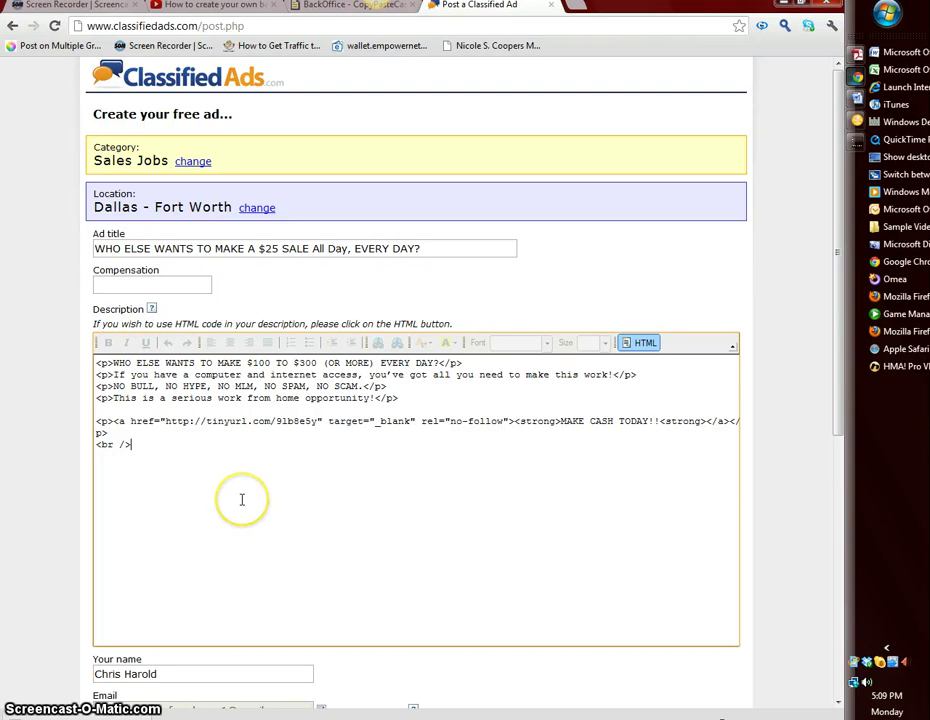
# Enter the captcha verification code and submit the Sales Jobs ad as Finished
pyautogui.scroll(-5, 255, 505)
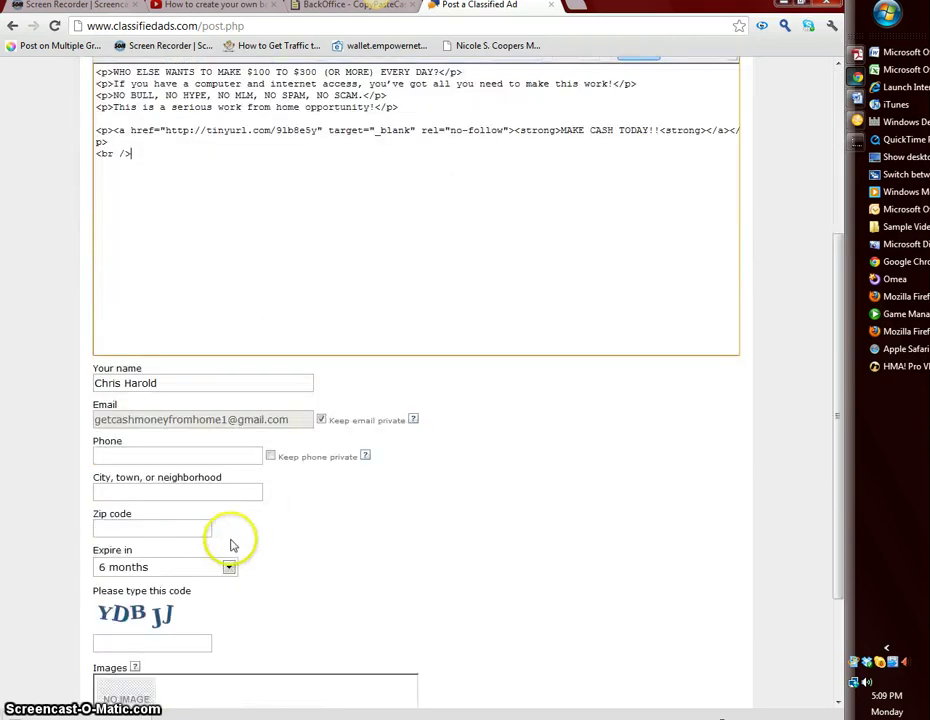
pyautogui.scroll(-1, 220, 530)
pyautogui.scroll(-1, 220, 530)
pyautogui.click(157, 472)
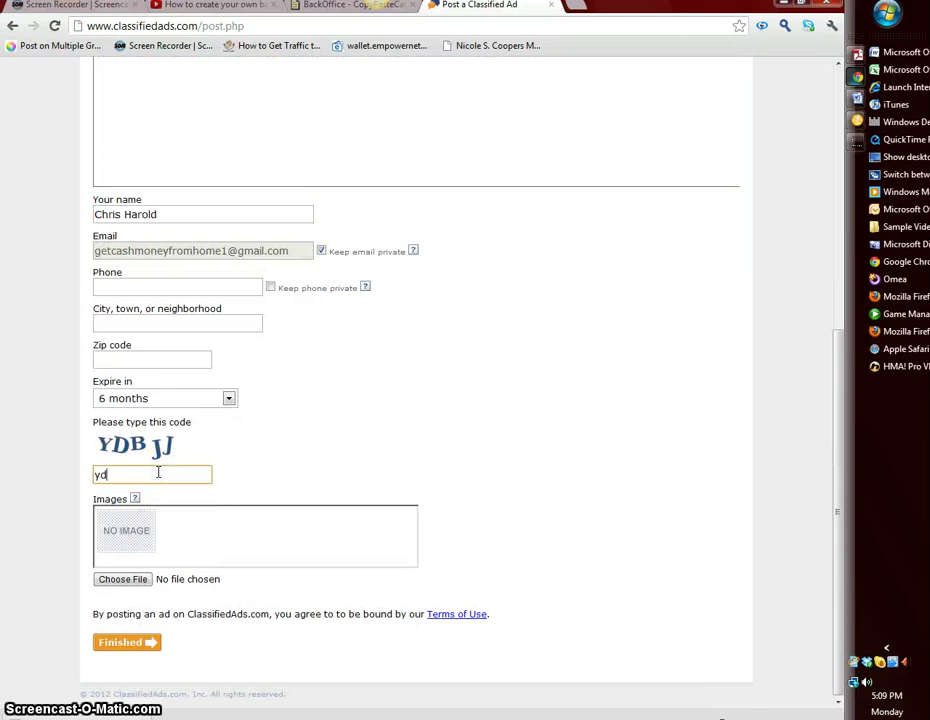
pyautogui.write('ydbjj')
pyautogui.scroll(5, 340, 452)
pyautogui.scroll(-5, 440, 570)
pyautogui.click(124, 646)
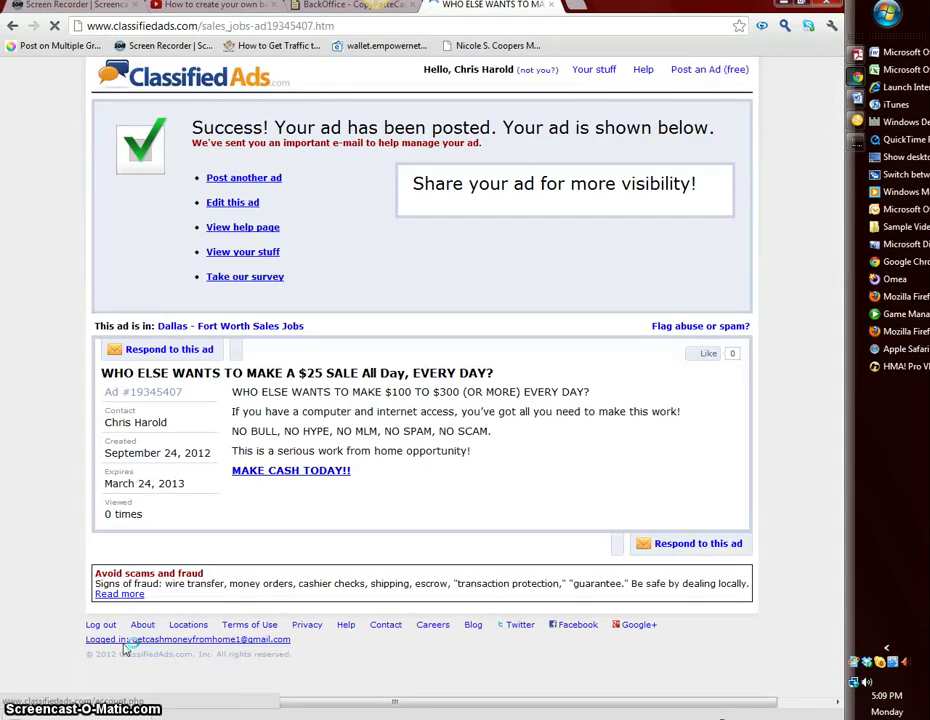
# Open the posted ad for editing and scroll down to its Images section
pyautogui.click(196, 547)
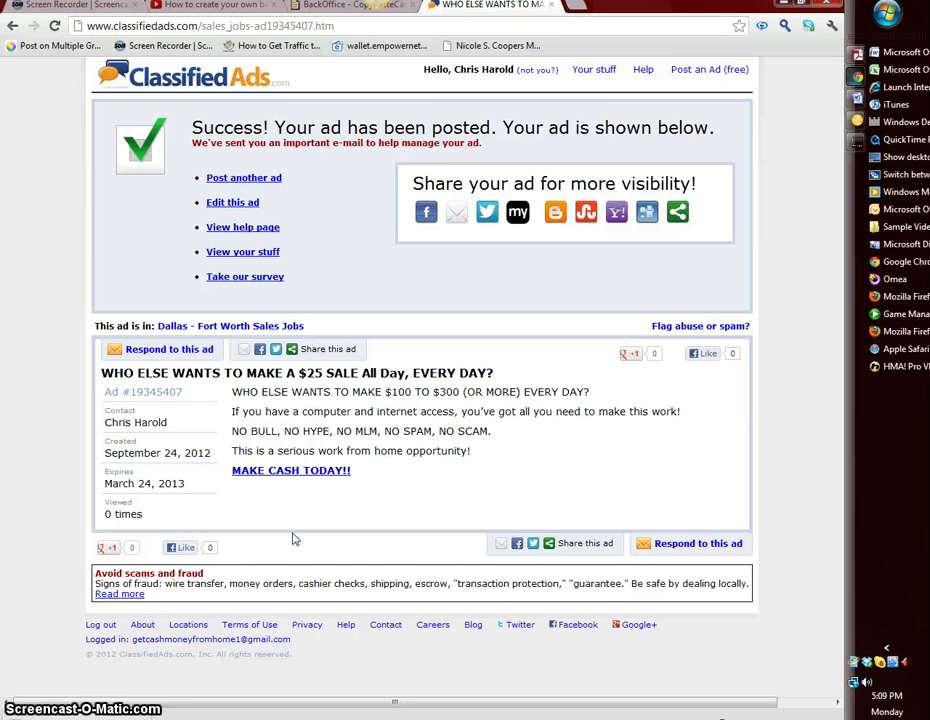
pyautogui.click(394, 513)
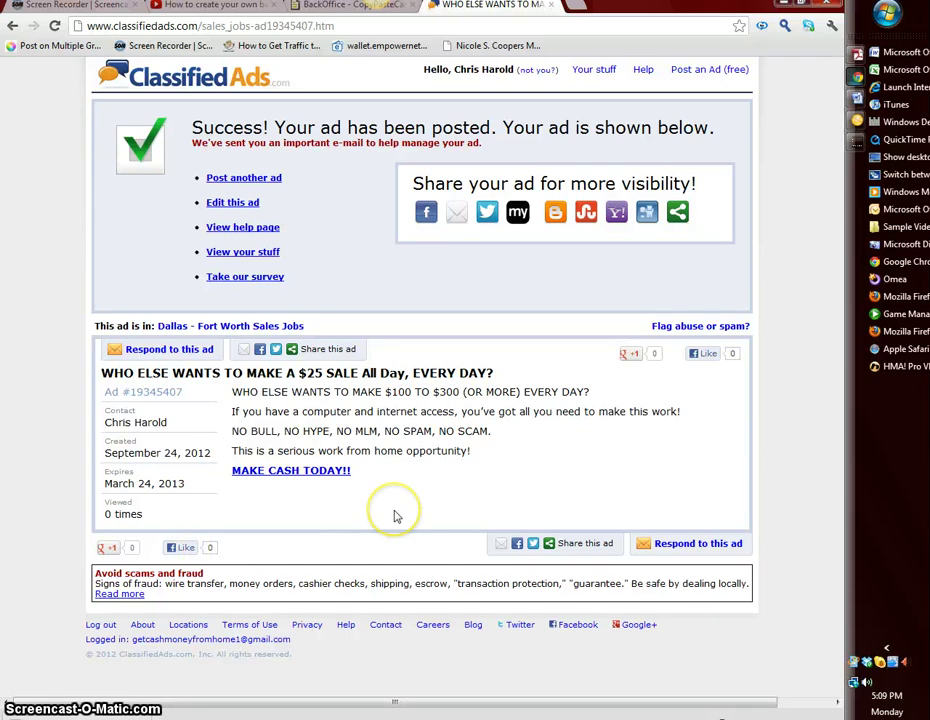
pyautogui.click(227, 204)
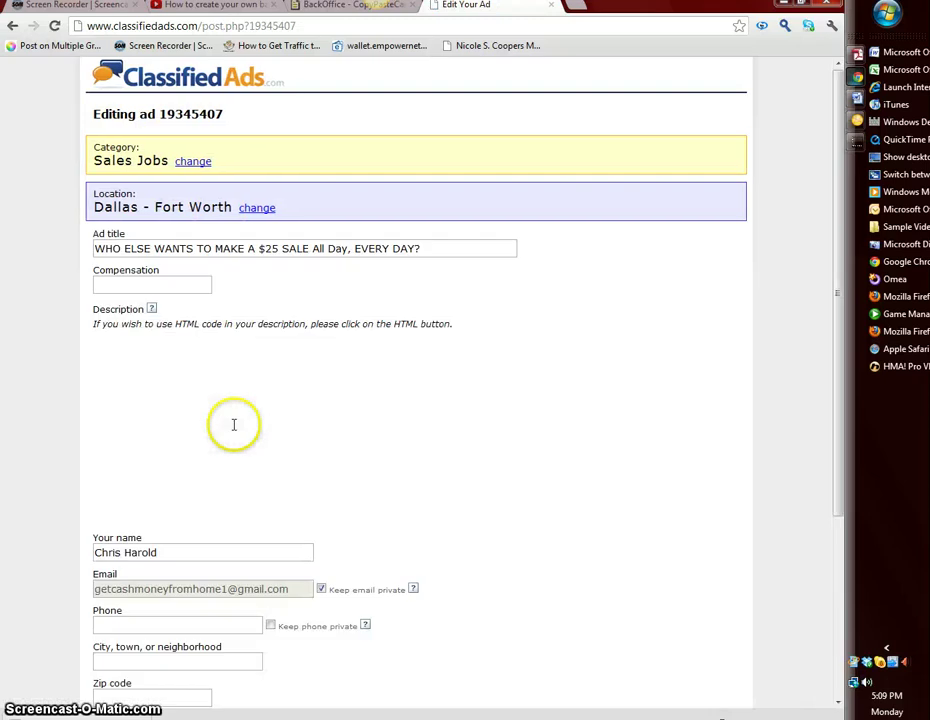
pyautogui.scroll(-1, 145, 499)
pyautogui.scroll(-4, 145, 499)
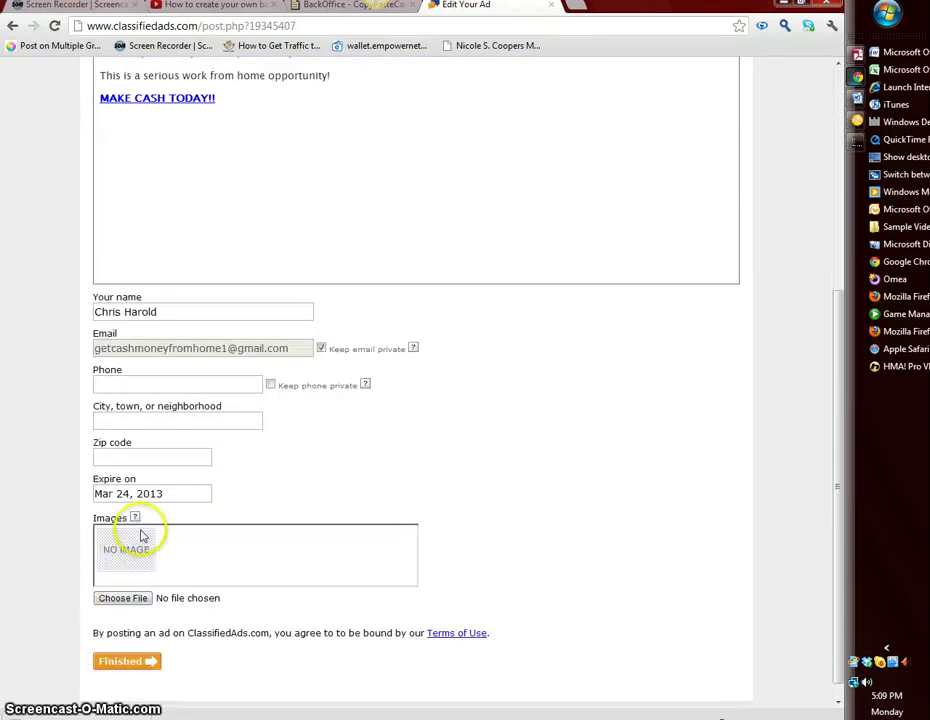
# Attach the cash3.jpg money photo and save the edited ad
pyautogui.click(122, 598)
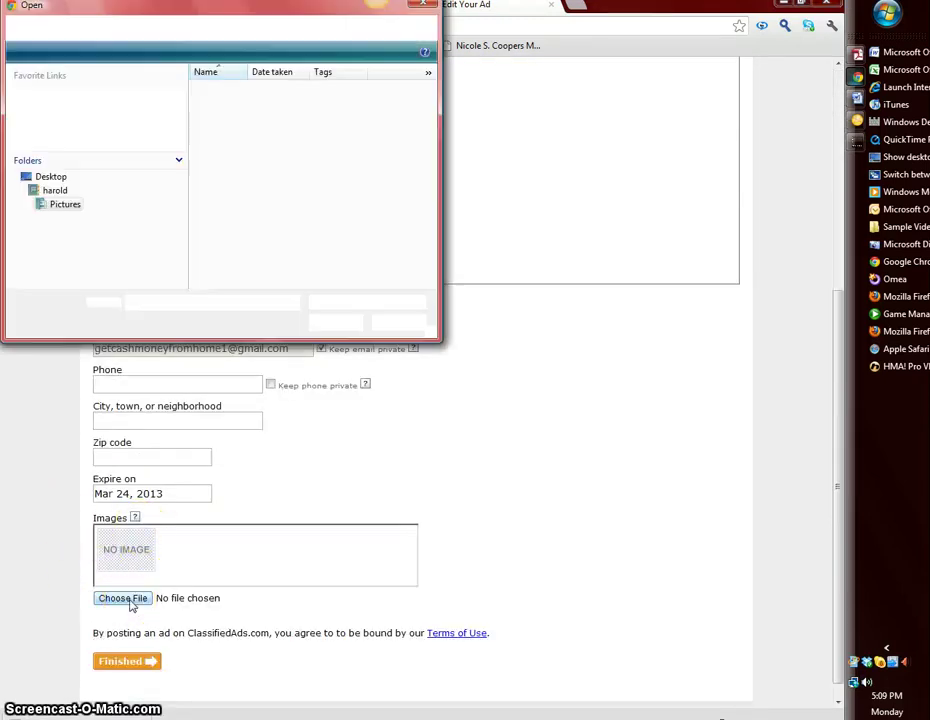
pyautogui.write('ca')
pyautogui.click(176, 373)
pyautogui.click(329, 323)
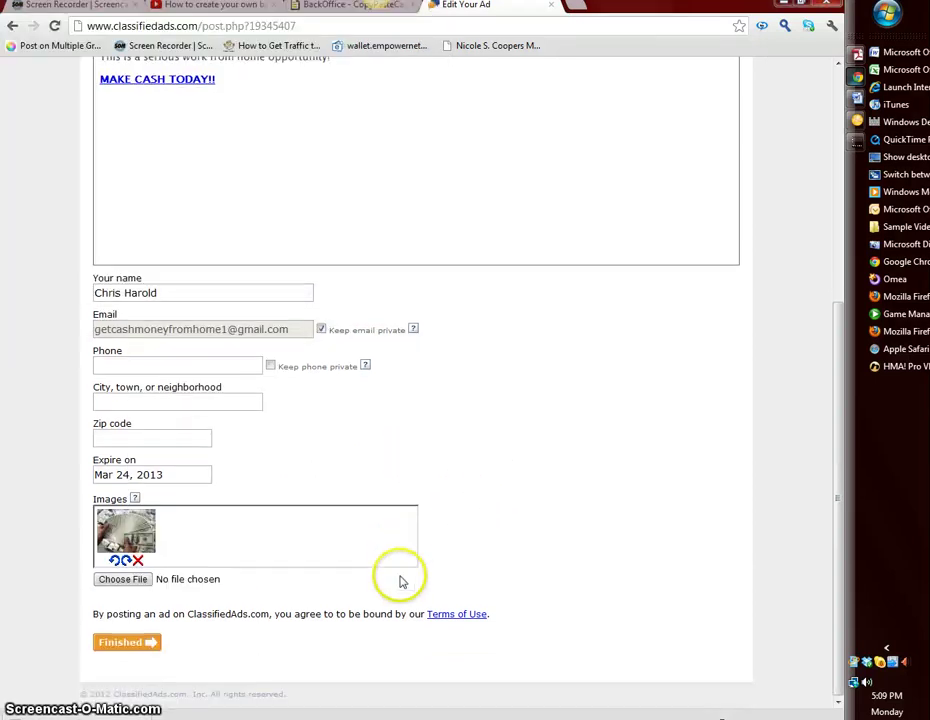
pyautogui.scroll(-1, 350, 595)
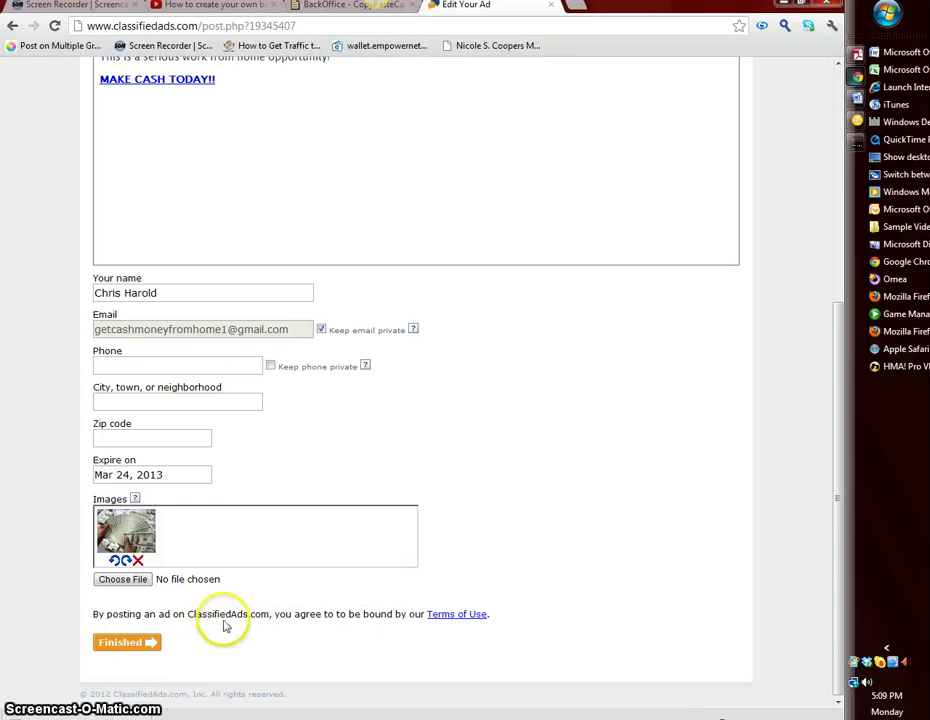
pyautogui.scroll(3, 228, 625)
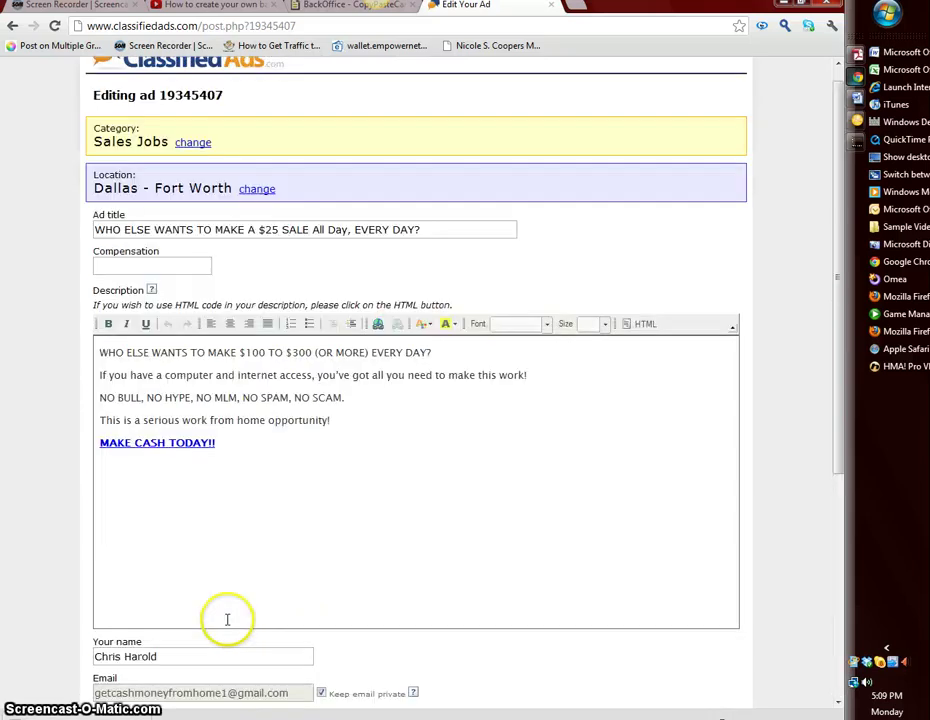
pyautogui.scroll(-3, 227, 620)
pyautogui.click(125, 643)
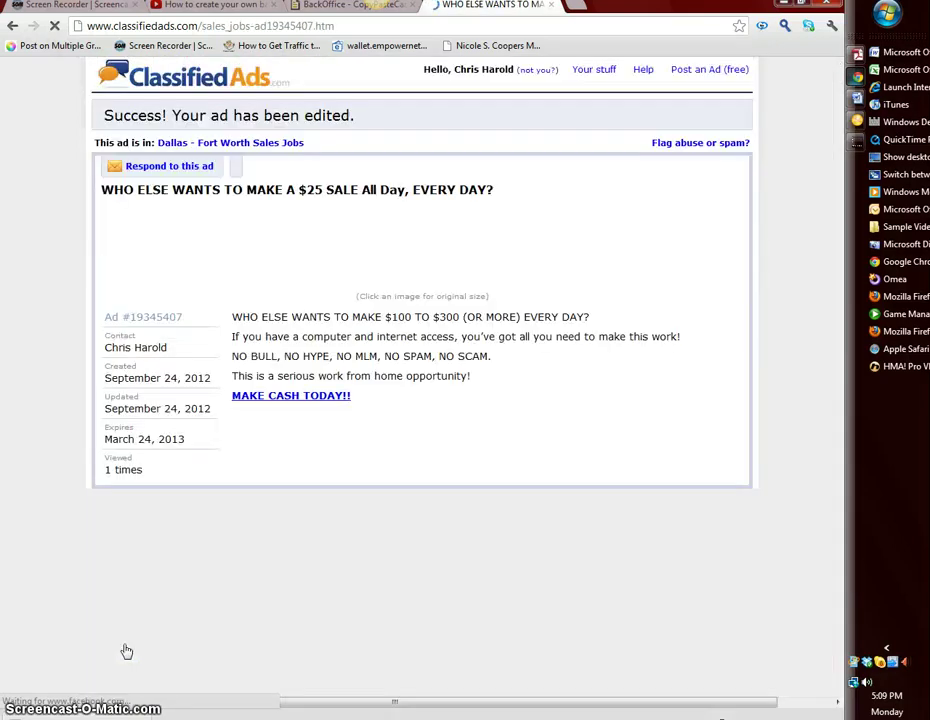
pyautogui.click(350, 560)
# Copy the edited listing's full web address from the address bar
pyautogui.click(442, 475)
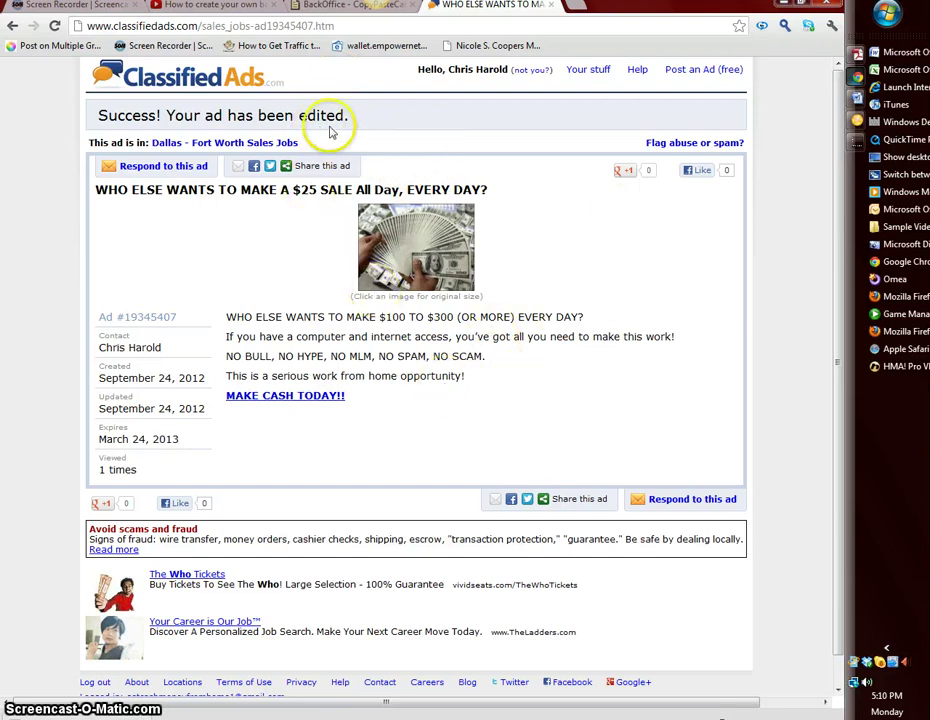
pyautogui.click(296, 26)
pyautogui.click(296, 26)
pyautogui.tripleClick(301, 30)
pyautogui.hotkey('ctrl', 'c')
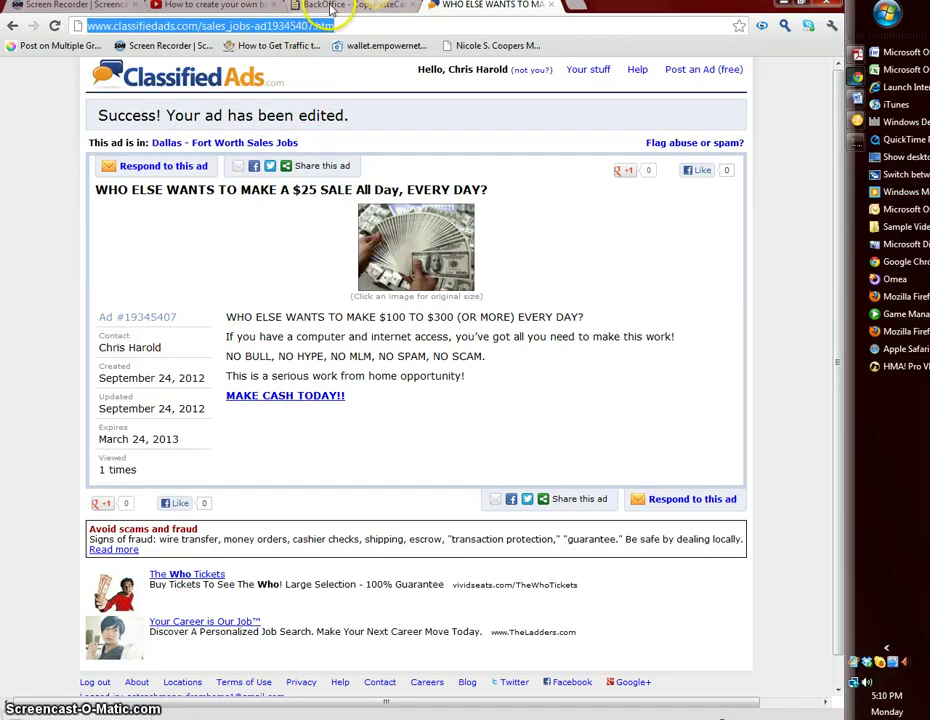
pyautogui.click(332, 8)
# Paste the listing URL into Ad URL, set the category to Sales, and update the ad info
pyautogui.click(326, 272)
pyautogui.hotkey('ctrl', 'v')
pyautogui.click(531, 274)
pyautogui.write('S')
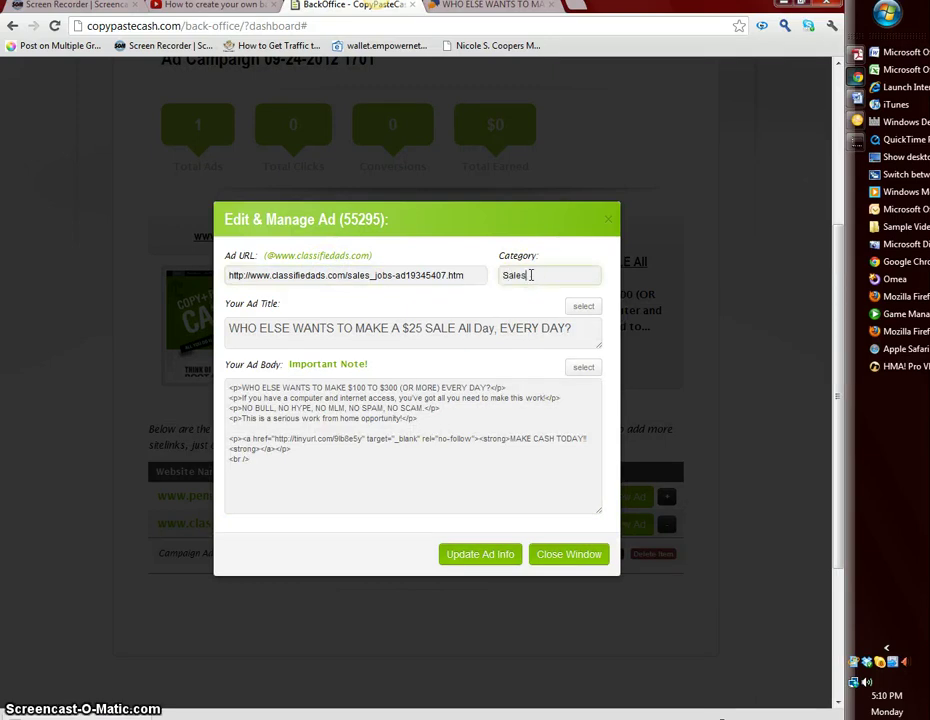
pyautogui.click(482, 552)
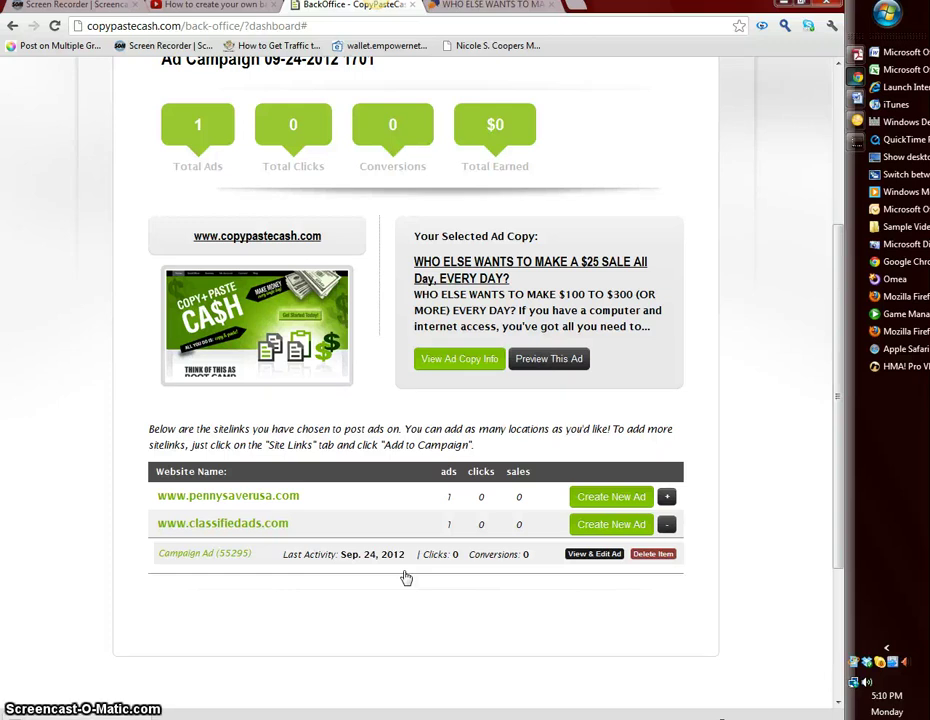
pyautogui.click(378, 593)
pyautogui.click(342, 623)
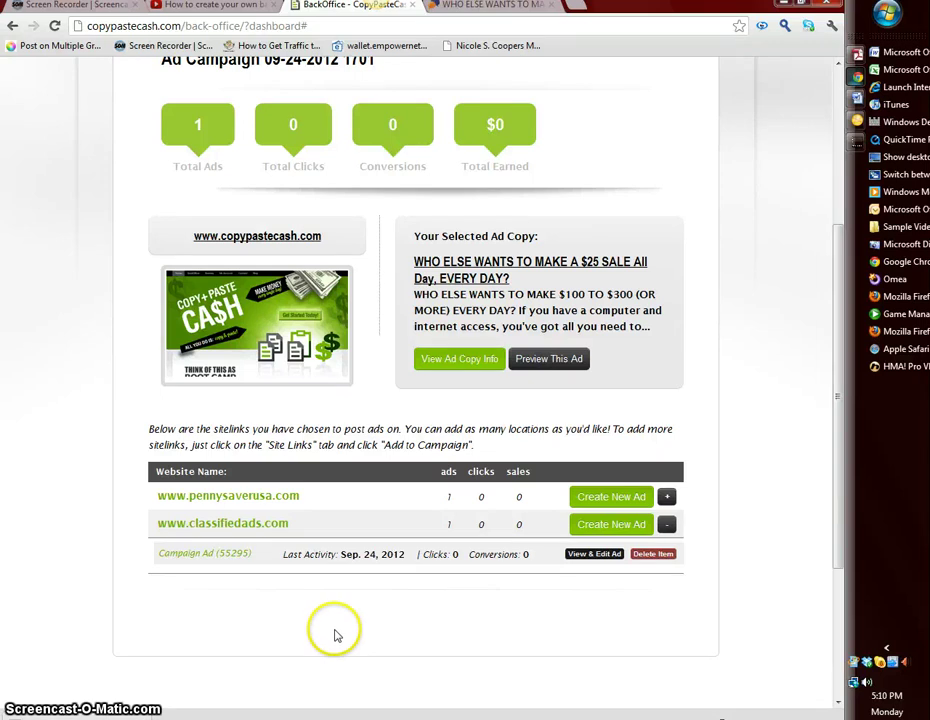